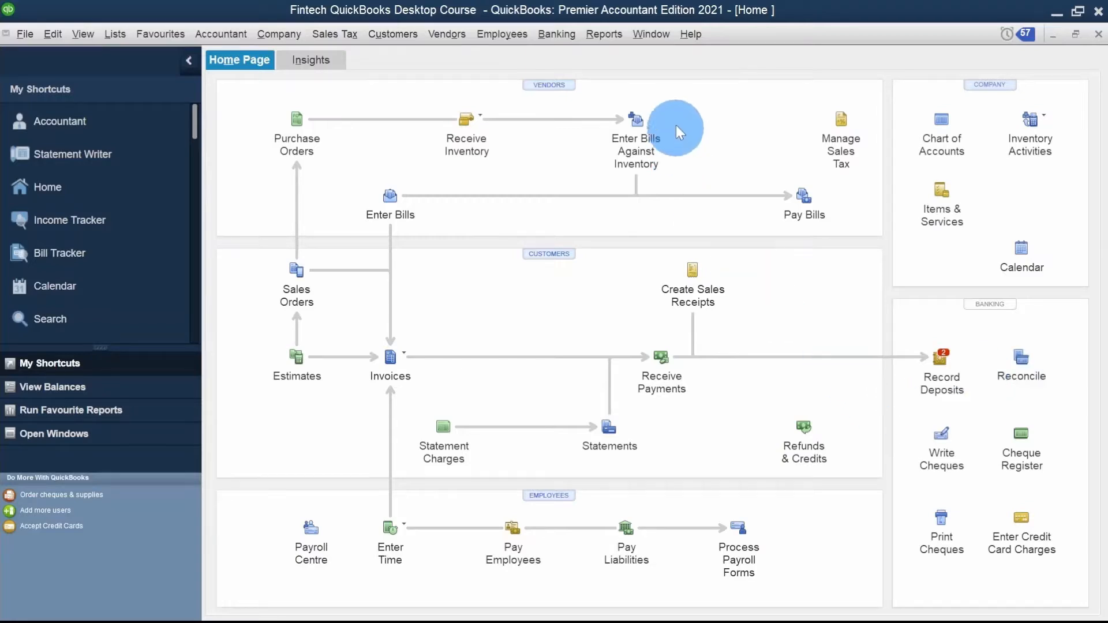
Start a bank reconciliation and choose Chequing Bank Account as the account to reconcile
{"action": "left_click", "coordinate": [557, 35]}
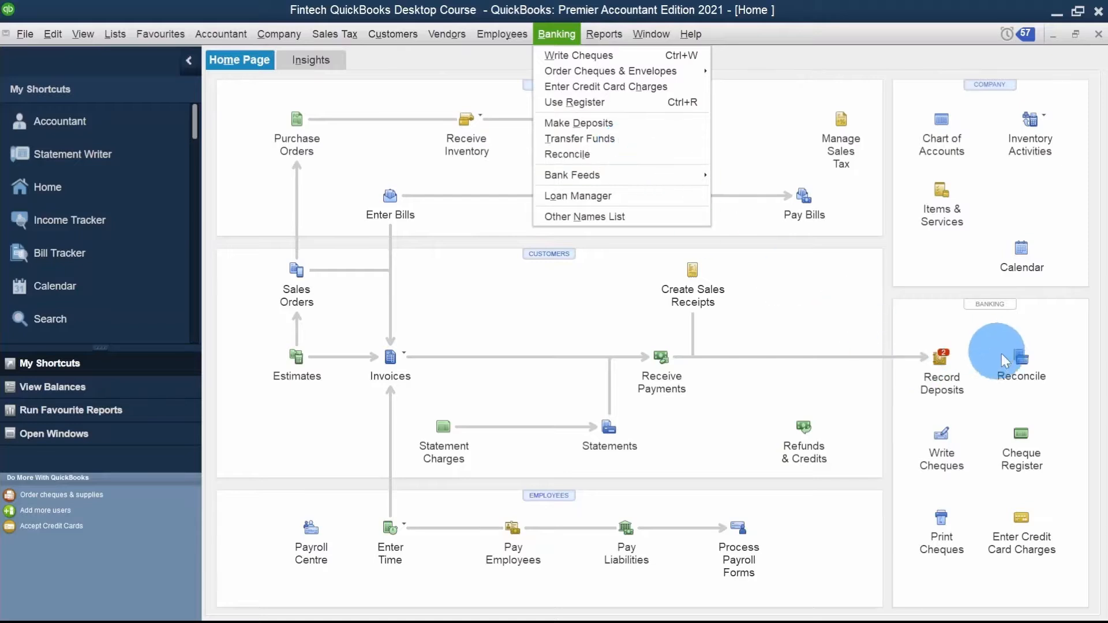
{"action": "left_click", "coordinate": [1023, 372]}
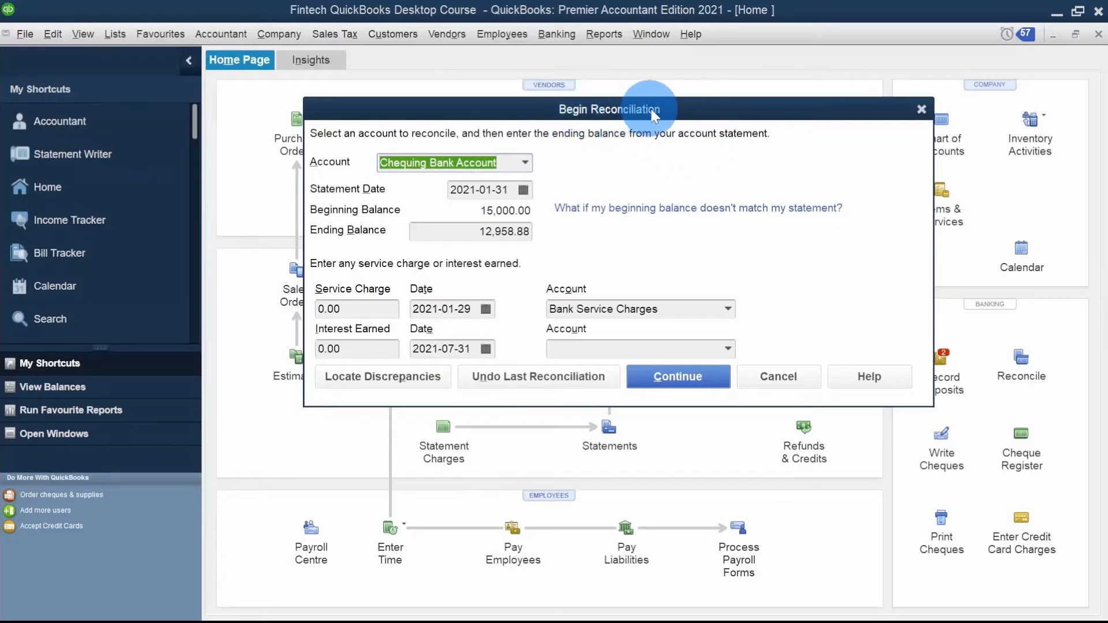
{"action": "left_click", "coordinate": [526, 164]}
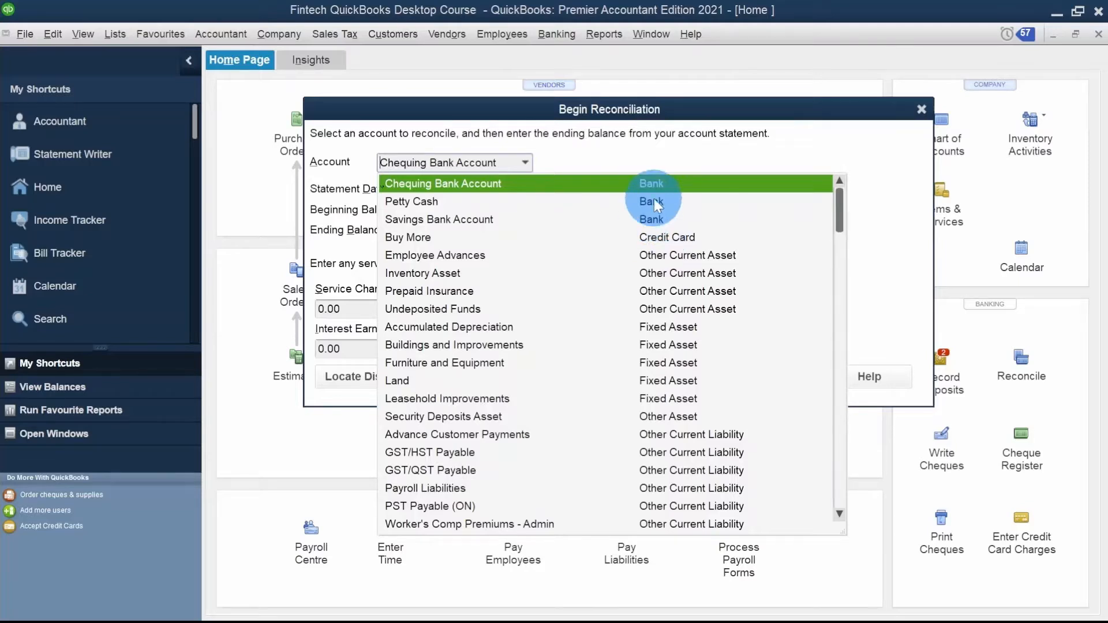
{"action": "left_click", "coordinate": [550, 181]}
{"action": "left_click_drag", "start_coordinate": [496, 163], "coordinate": [362, 159]}
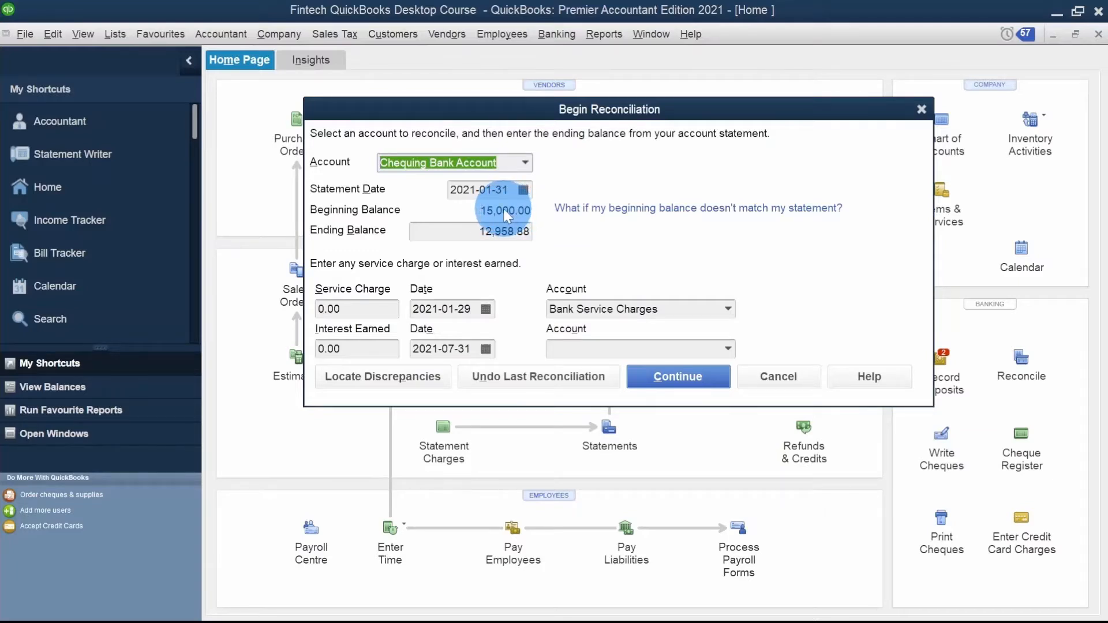
{"action": "type", "text": "X"}
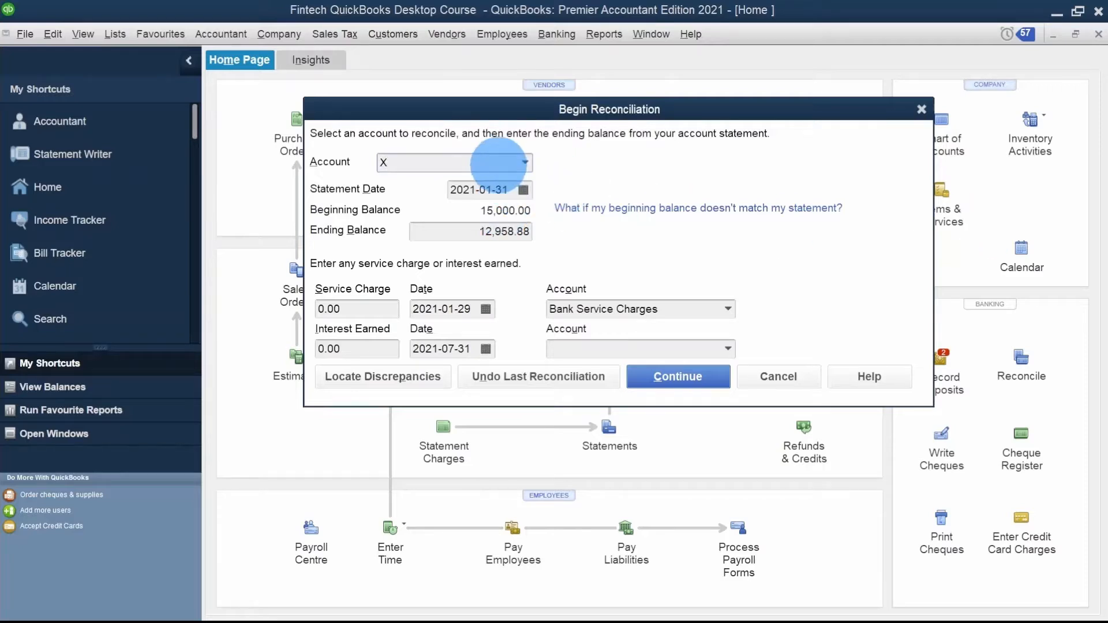
{"action": "key", "text": "BackSpace"}
{"action": "type", "text": "Chequing Bank Account"}
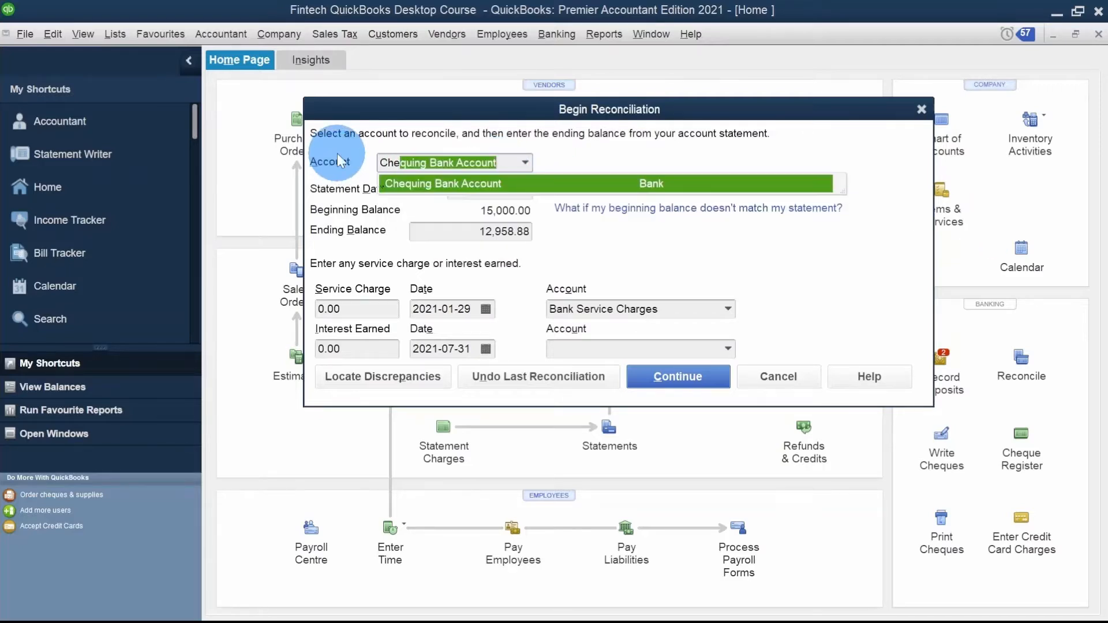
{"action": "key", "text": "Tab"}
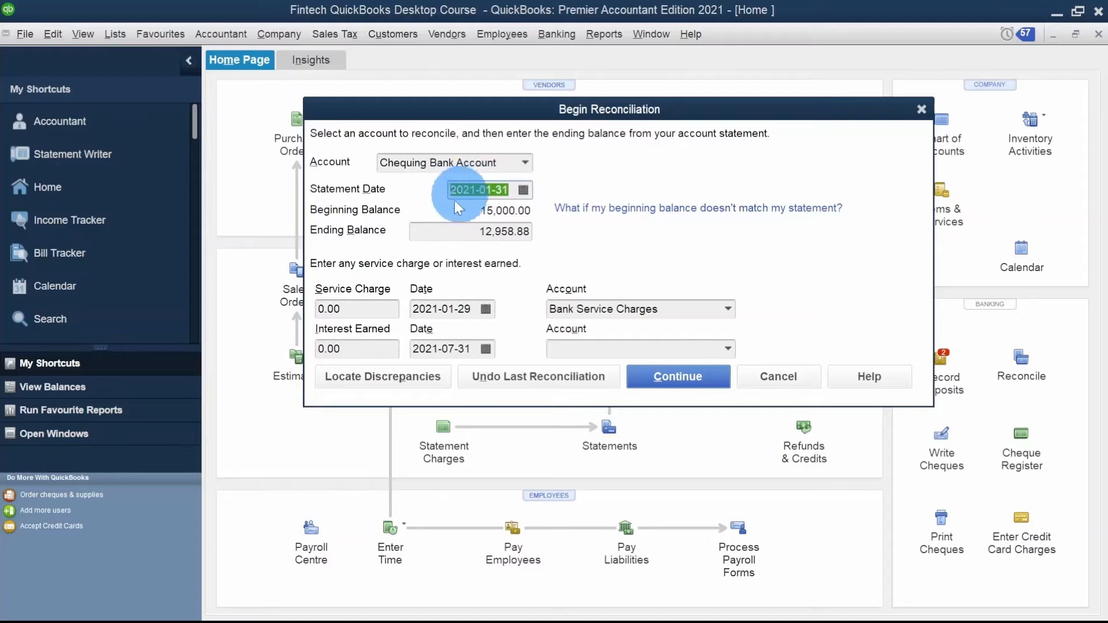
Set the statement date to 2021-01-31 and keep 12,958.88 as the ending balance
{"action": "left_click", "coordinate": [523, 190]}
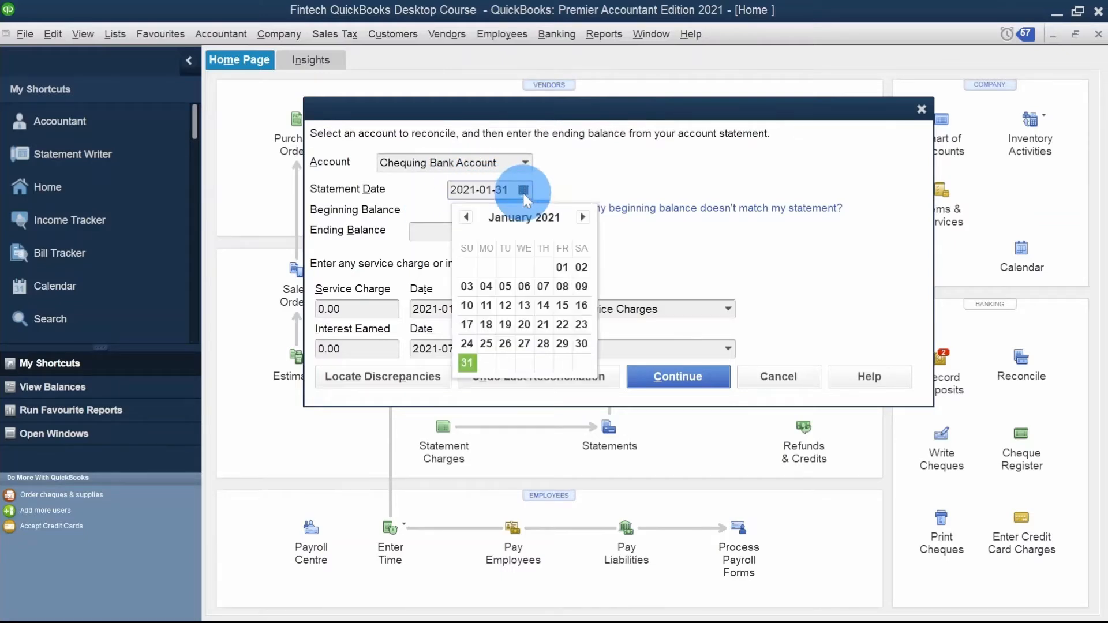
{"action": "left_click", "coordinate": [467, 362]}
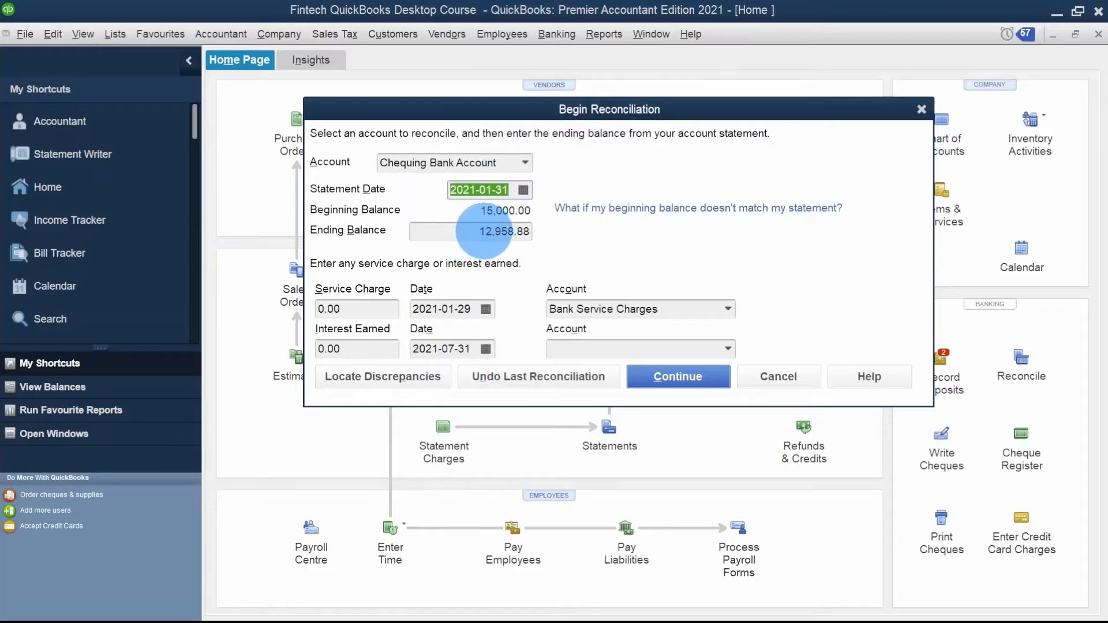
{"action": "left_click", "coordinate": [485, 231]}
{"action": "double_click", "coordinate": [485, 231]}
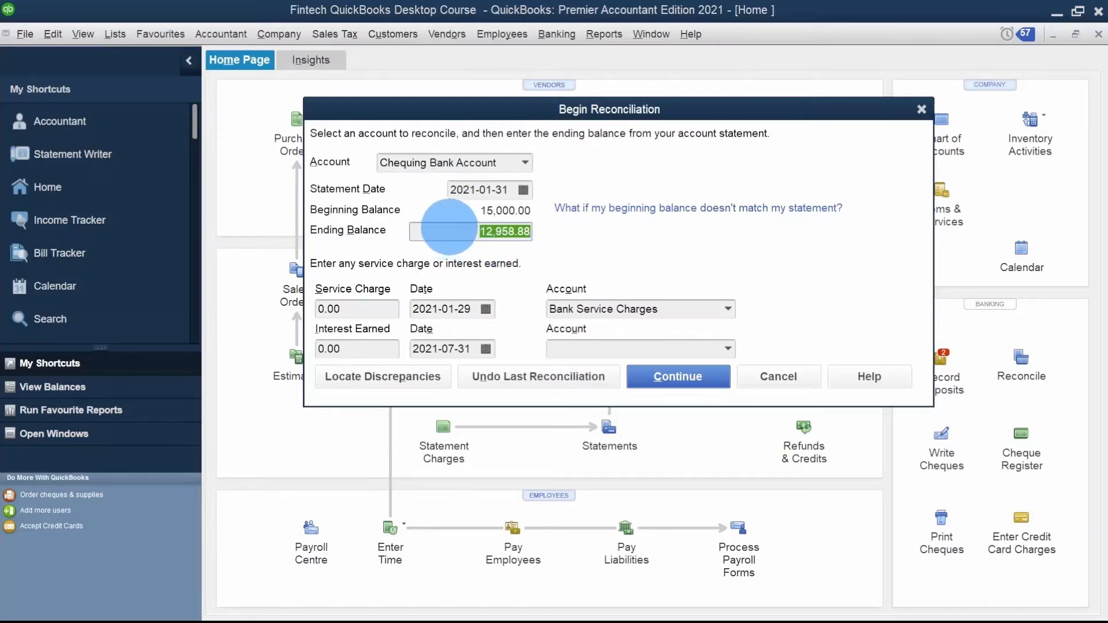
{"action": "left_click", "coordinate": [473, 231]}
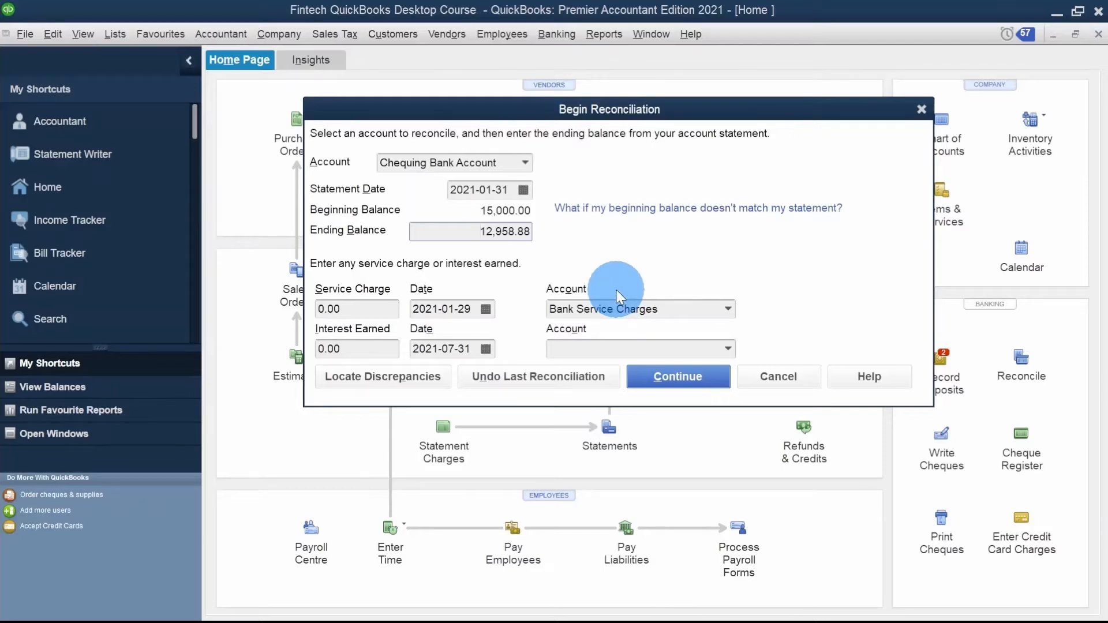
Continue to the reconciliation list, accepting the back-dated transaction, and hide transactions after the statement's end date
{"action": "left_click", "coordinate": [679, 376]}
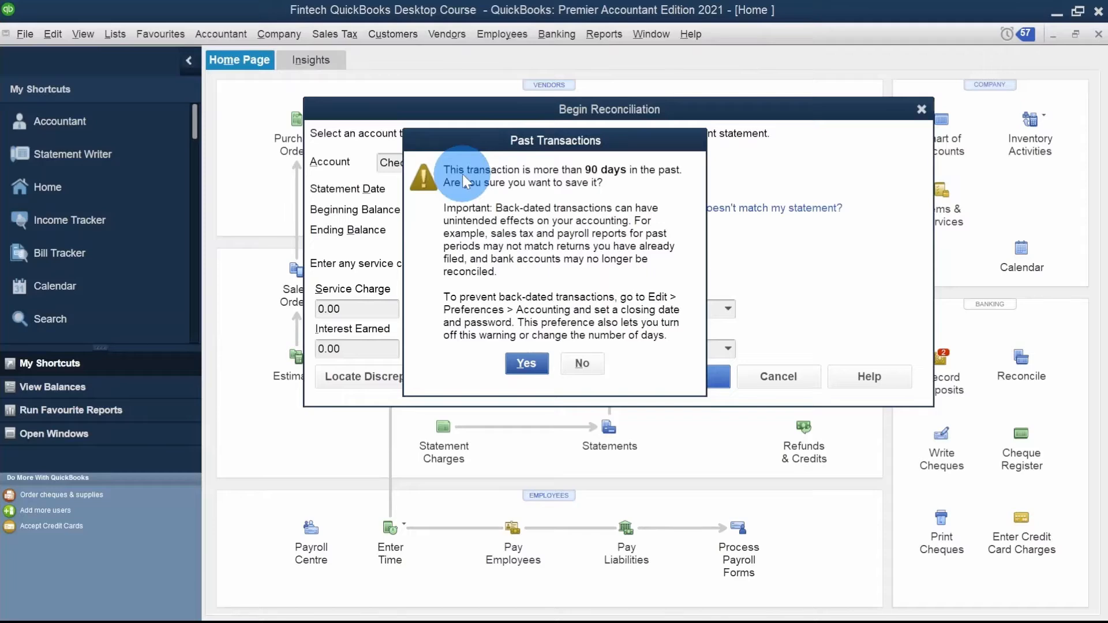
{"action": "left_click", "coordinate": [528, 362]}
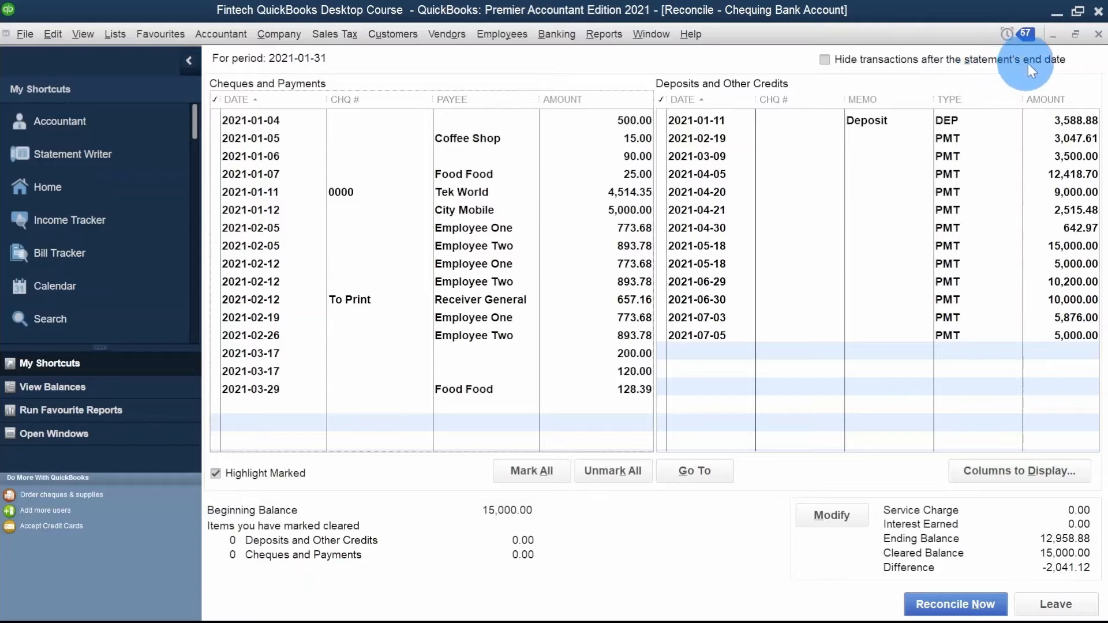
{"action": "left_click", "coordinate": [826, 60]}
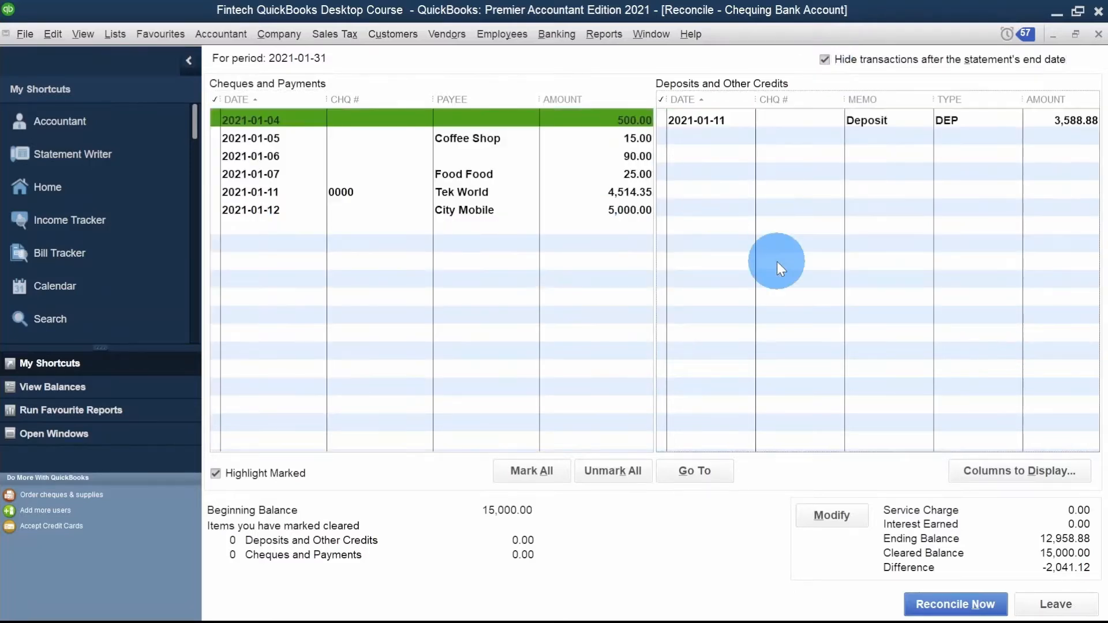
{"action": "left_click", "coordinate": [616, 320]}
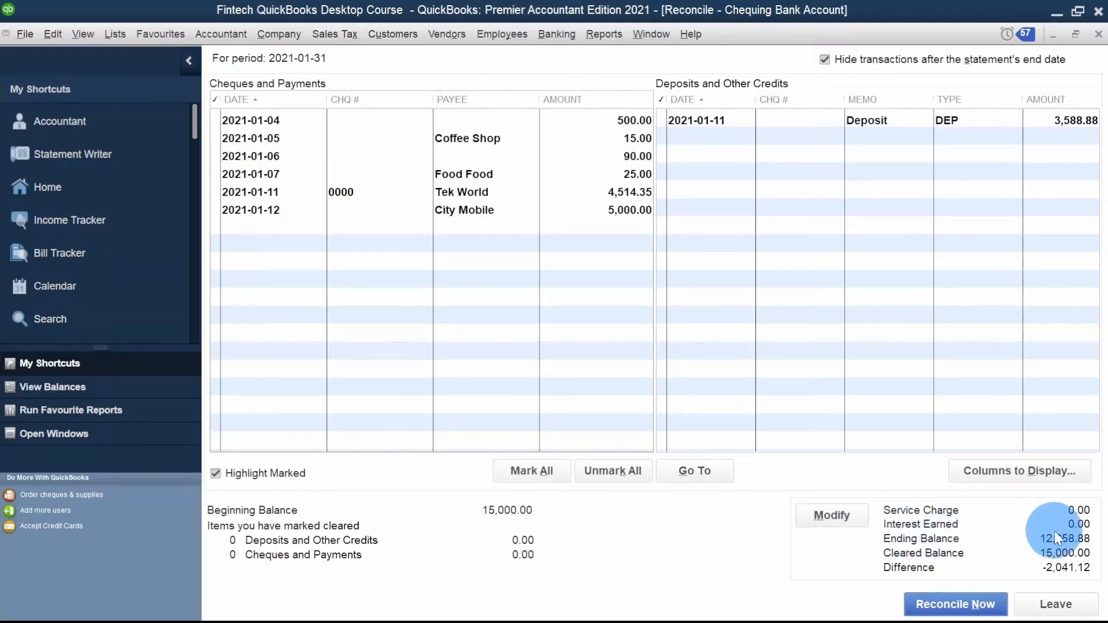
Reopen the reconciliation's opening details to review the balances, and return to the transaction list without changing them
{"action": "left_click", "coordinate": [831, 515]}
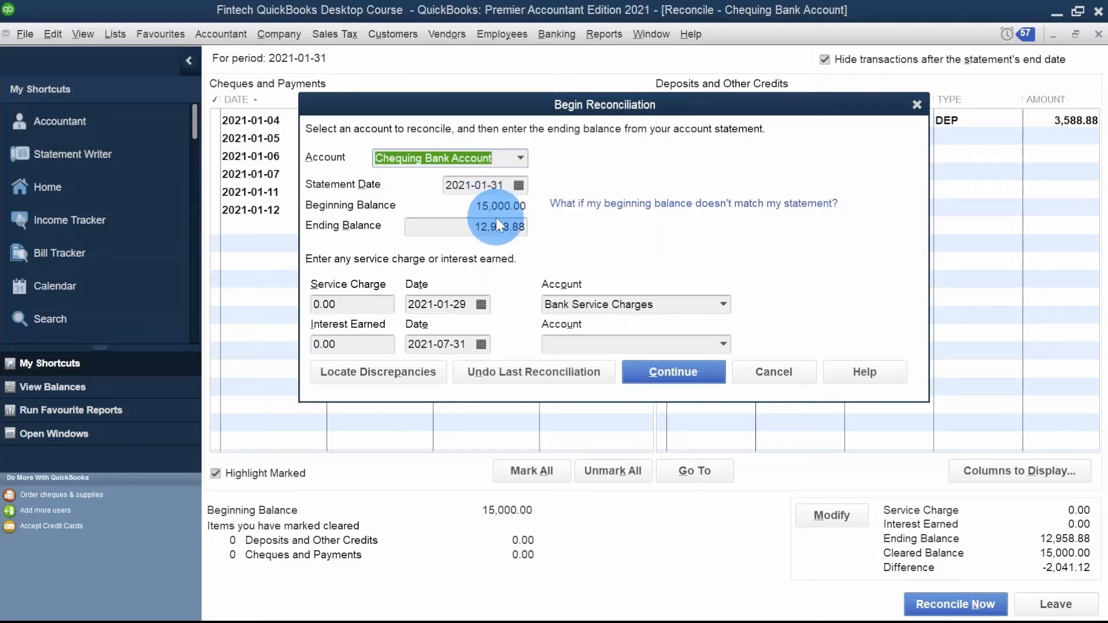
{"action": "left_click", "coordinate": [652, 369]}
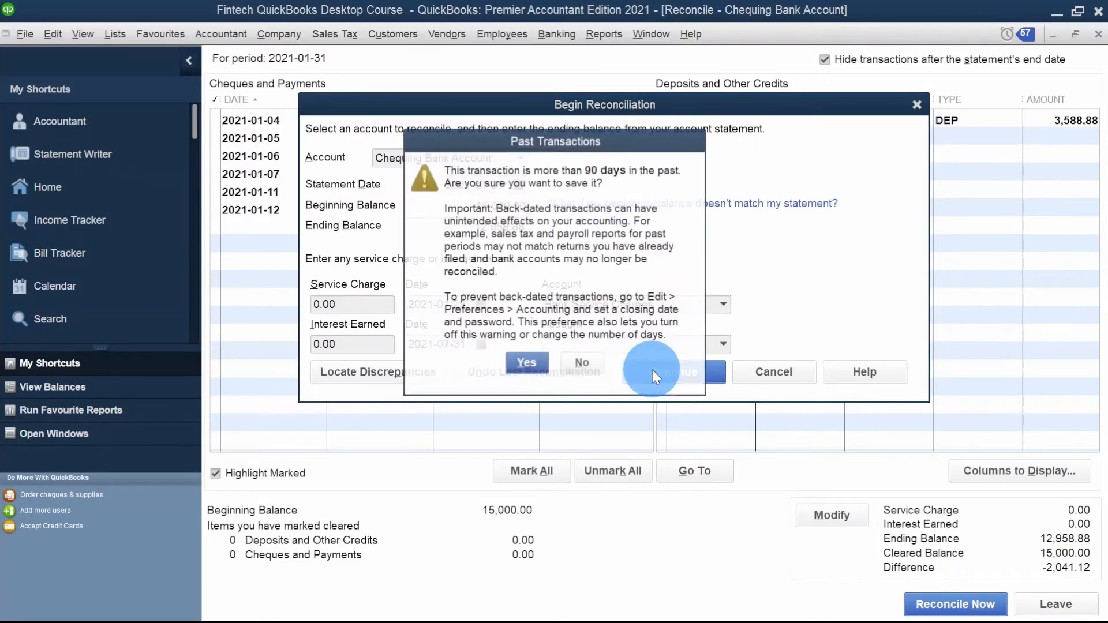
{"action": "left_click", "coordinate": [525, 364]}
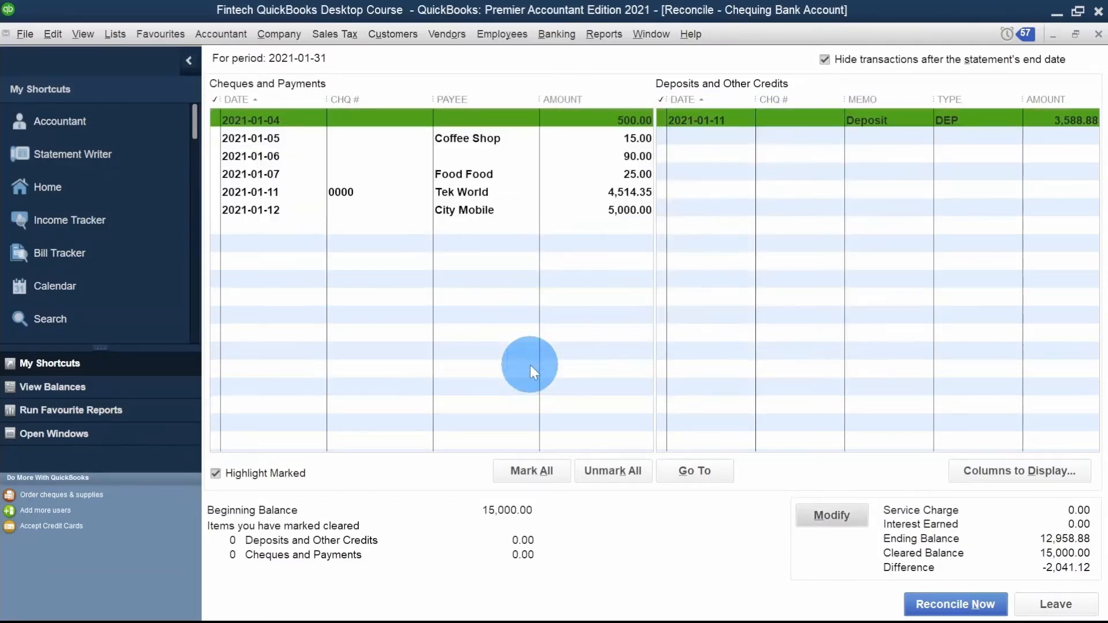
{"action": "left_click", "coordinate": [732, 345]}
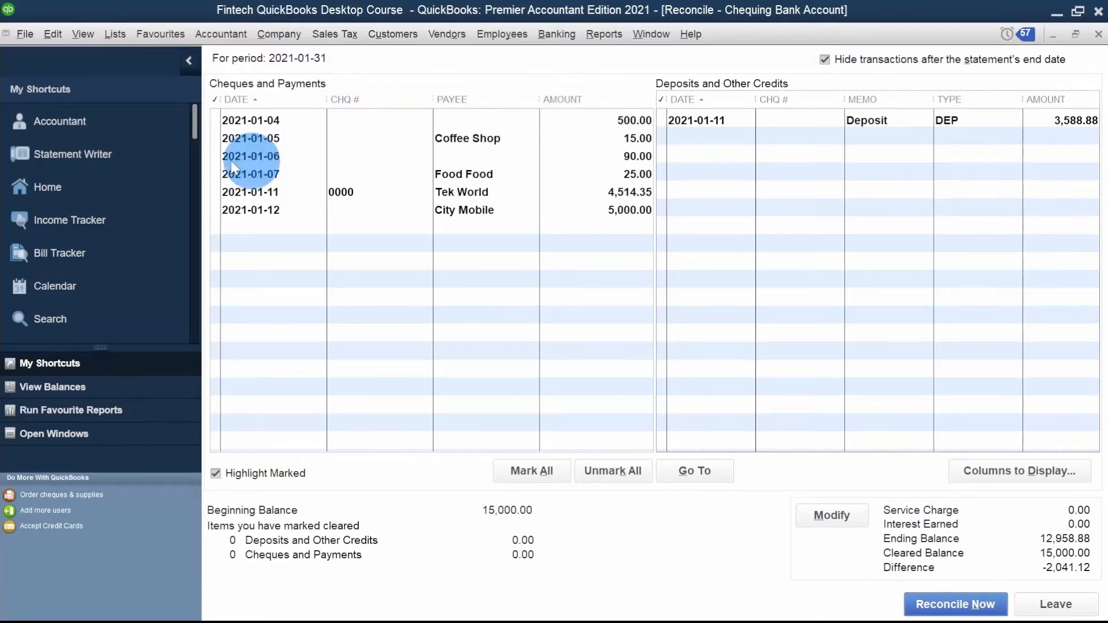
Mark the 500.00 payment of 2021-01-04 and the 15.00 Coffee Shop payment of 2021-01-05 as cleared
{"action": "left_click", "coordinate": [214, 120]}
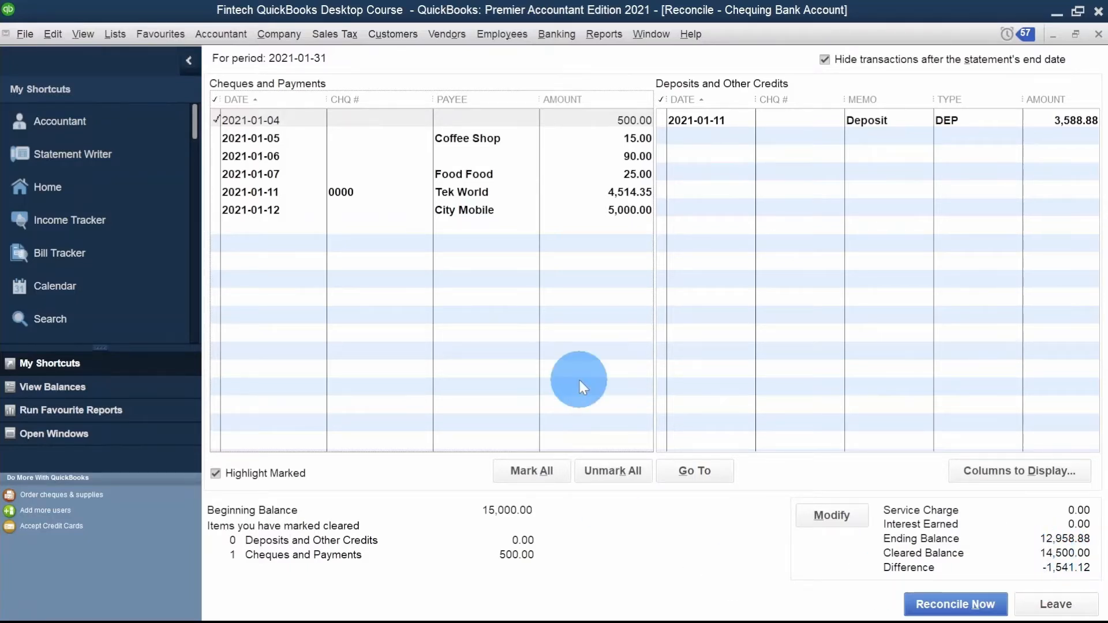
{"action": "left_click", "coordinate": [313, 140]}
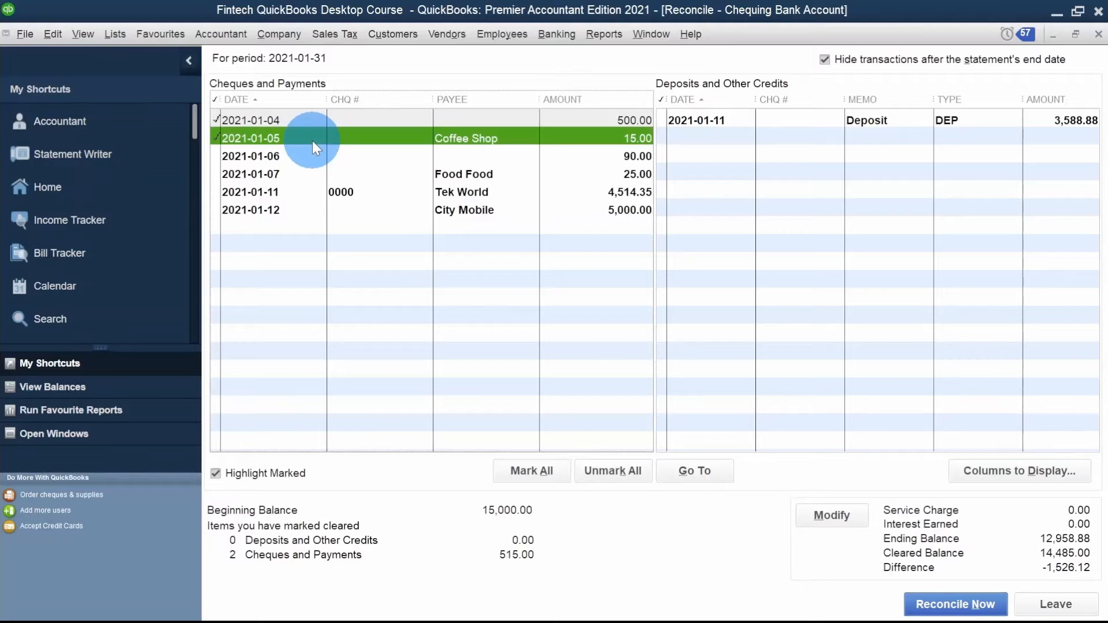
{"action": "left_click", "coordinate": [337, 293]}
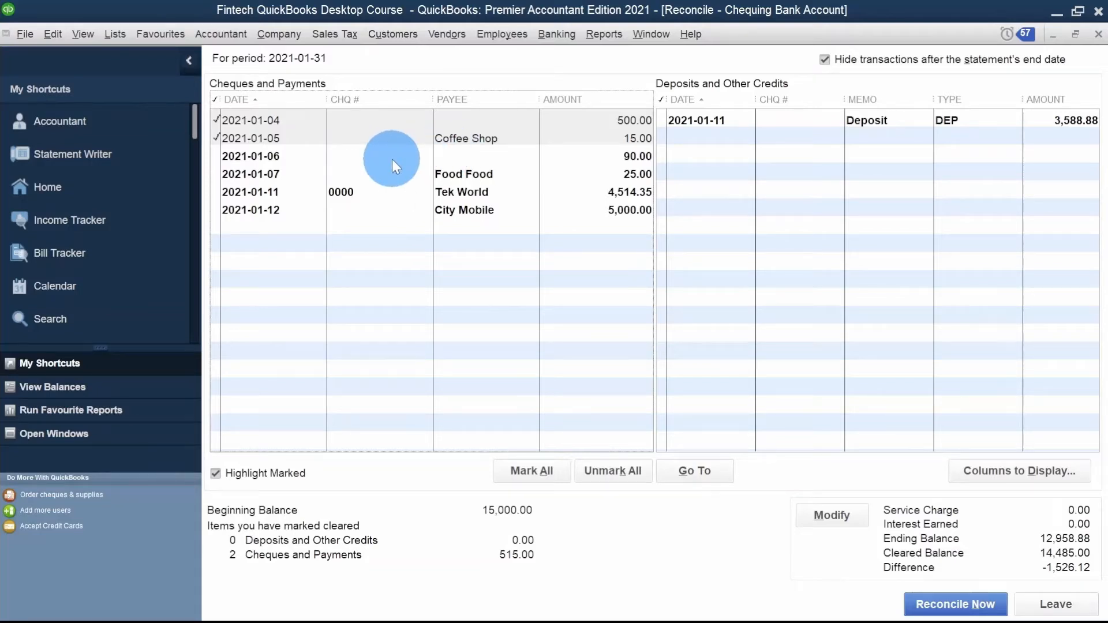
Check the details of the 90.00 cheque dated 2021-01-06 and mark it as cleared
{"action": "double_click", "coordinate": [593, 153]}
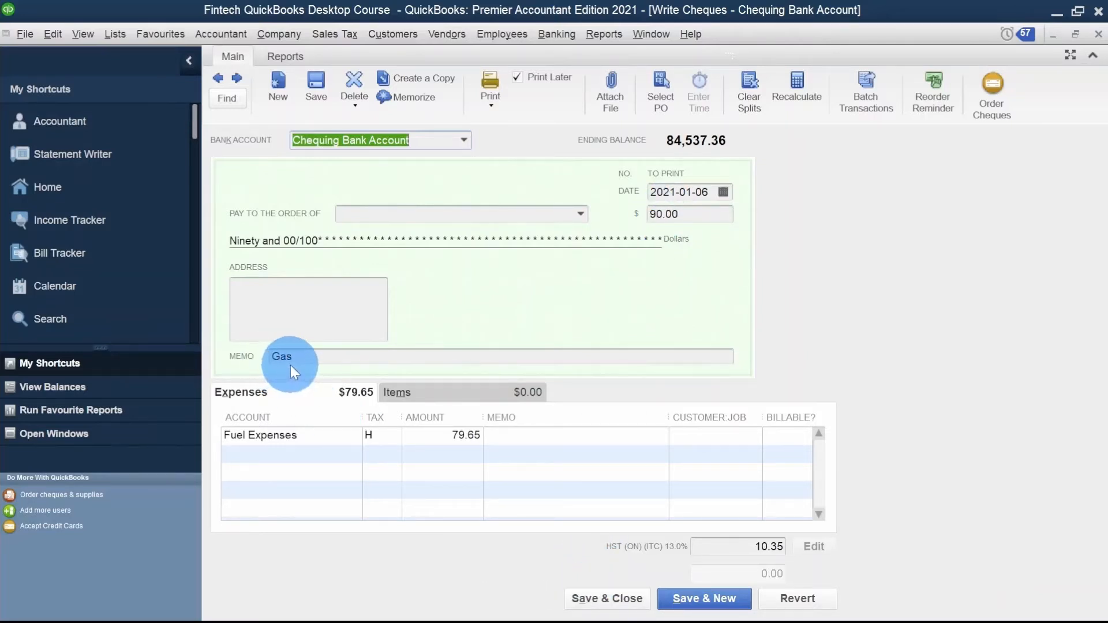
{"action": "left_click", "coordinate": [603, 600]}
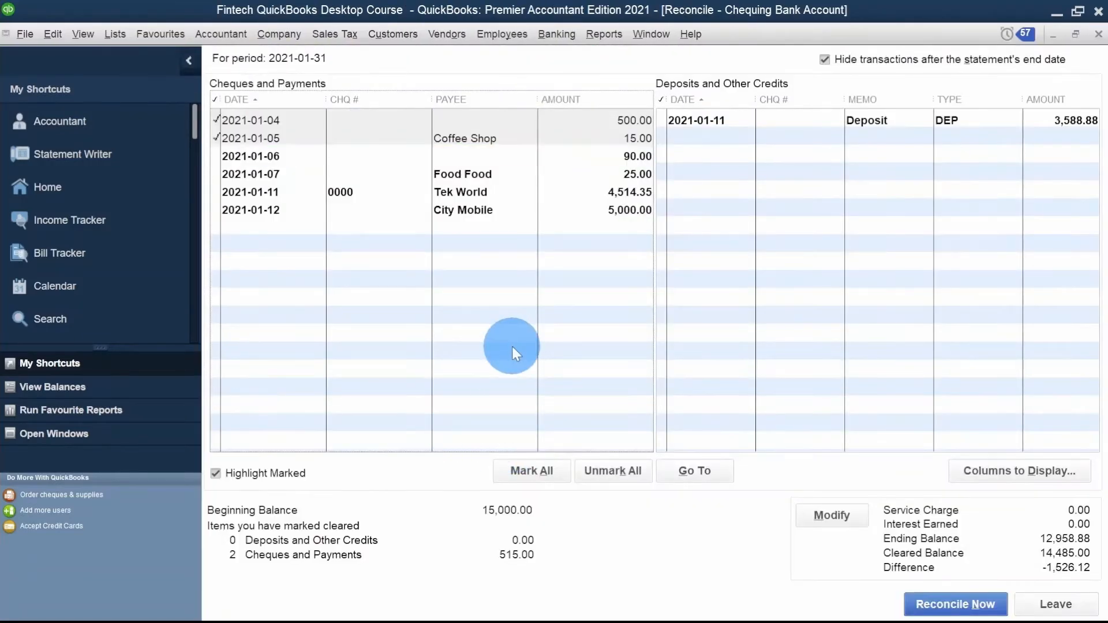
{"action": "left_click", "coordinate": [369, 157]}
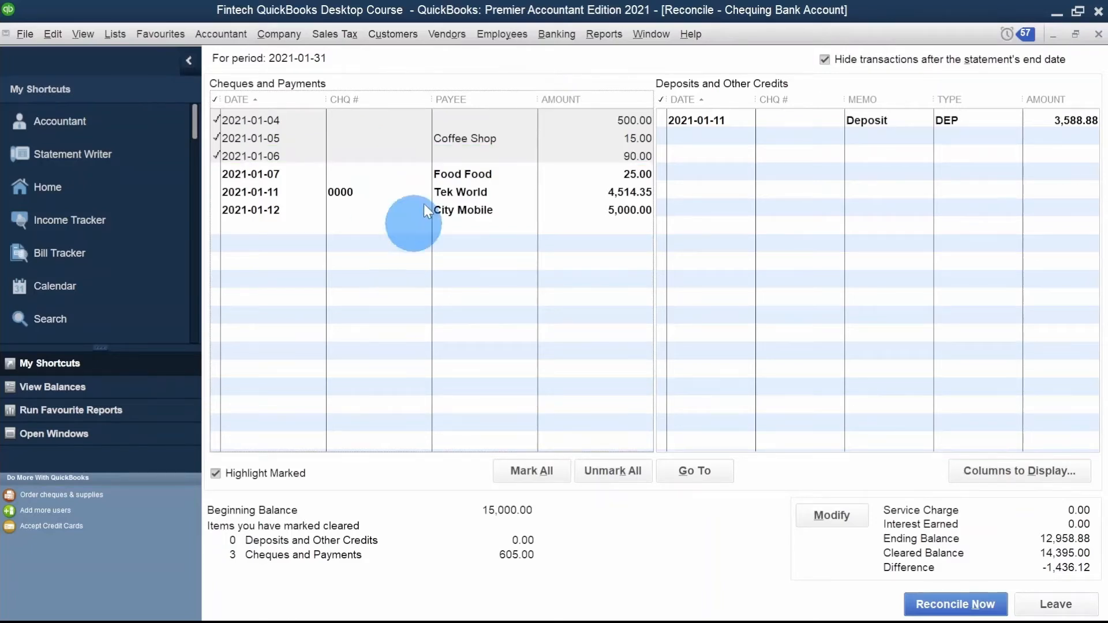
Mark the 25.00 Food Food payment, the 5,000.00 City Mobile payment and the 3,588.88 deposit as cleared
{"action": "left_click", "coordinate": [410, 175]}
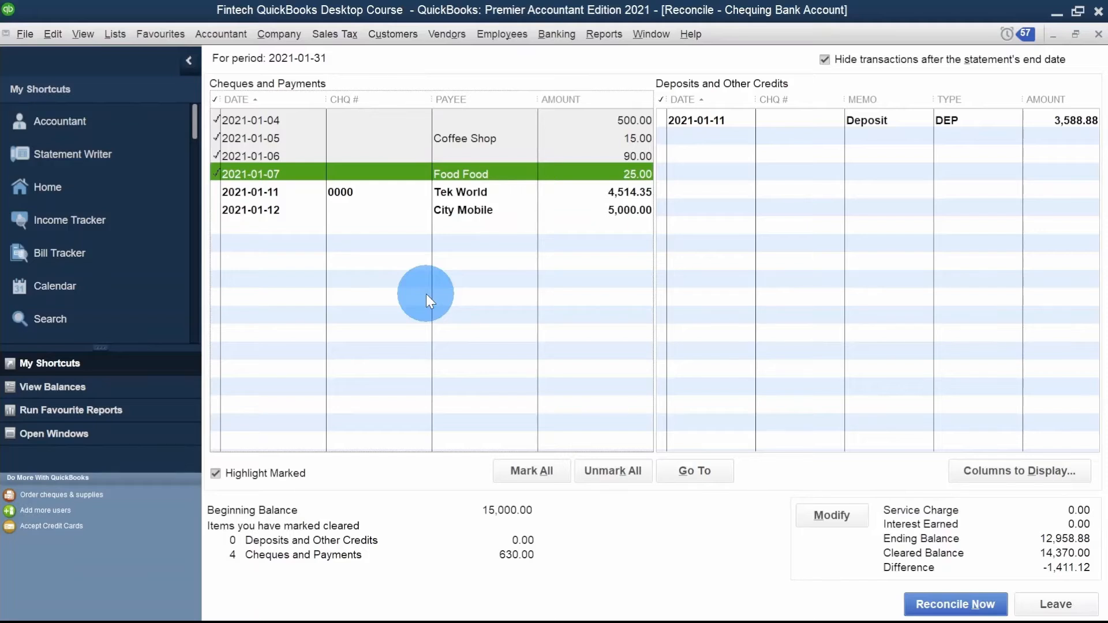
{"action": "left_click", "coordinate": [397, 210]}
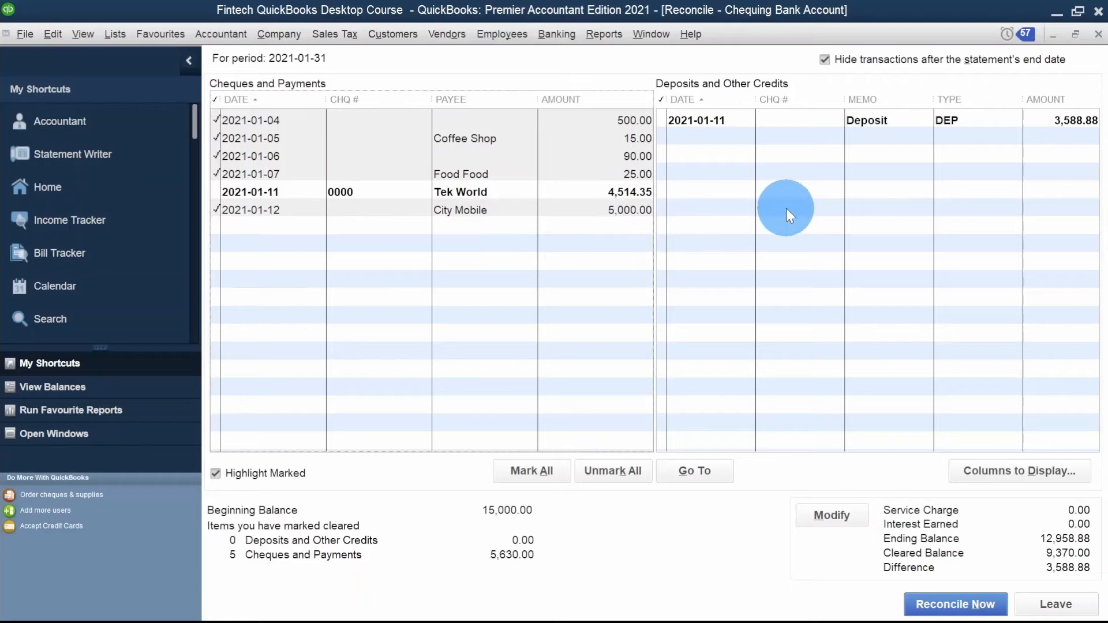
{"action": "left_click", "coordinate": [720, 124]}
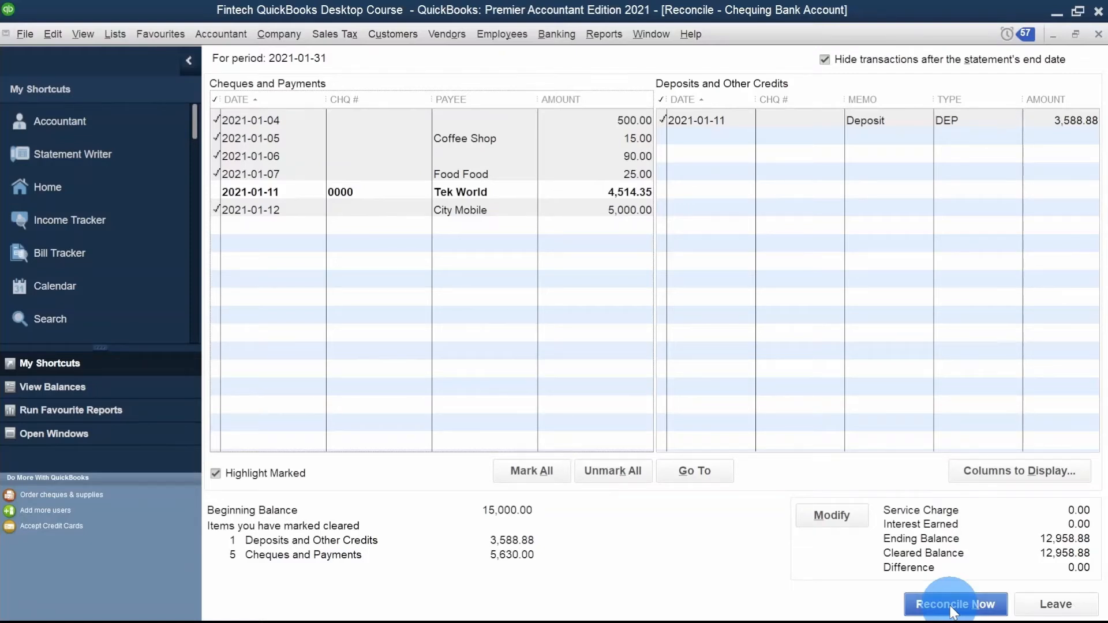
{"action": "left_click", "coordinate": [857, 296]}
{"action": "left_click", "coordinate": [763, 305]}
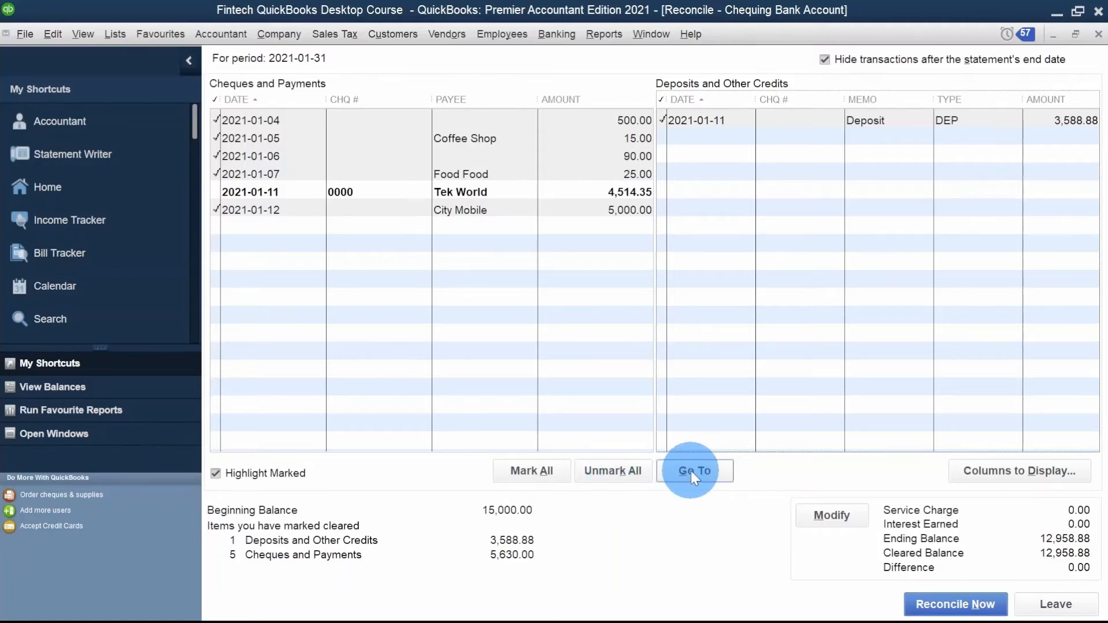
Examine the source record of the 4,514.35 Tek World bill payment and leave it unmarked in the reconciliation
{"action": "left_click", "coordinate": [586, 191]}
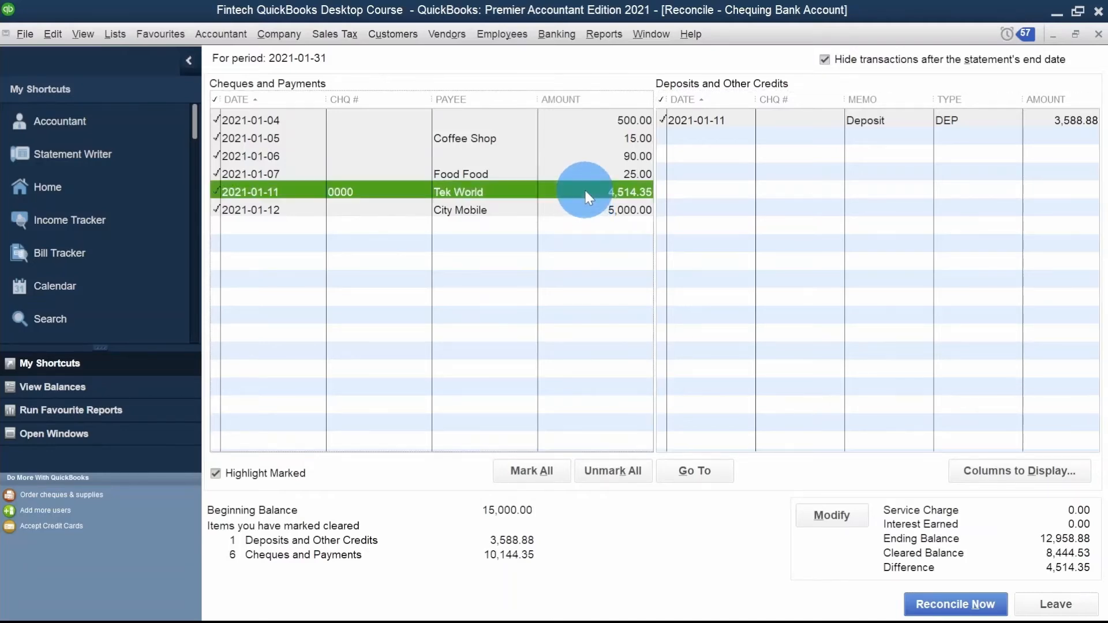
{"action": "left_click", "coordinate": [709, 475]}
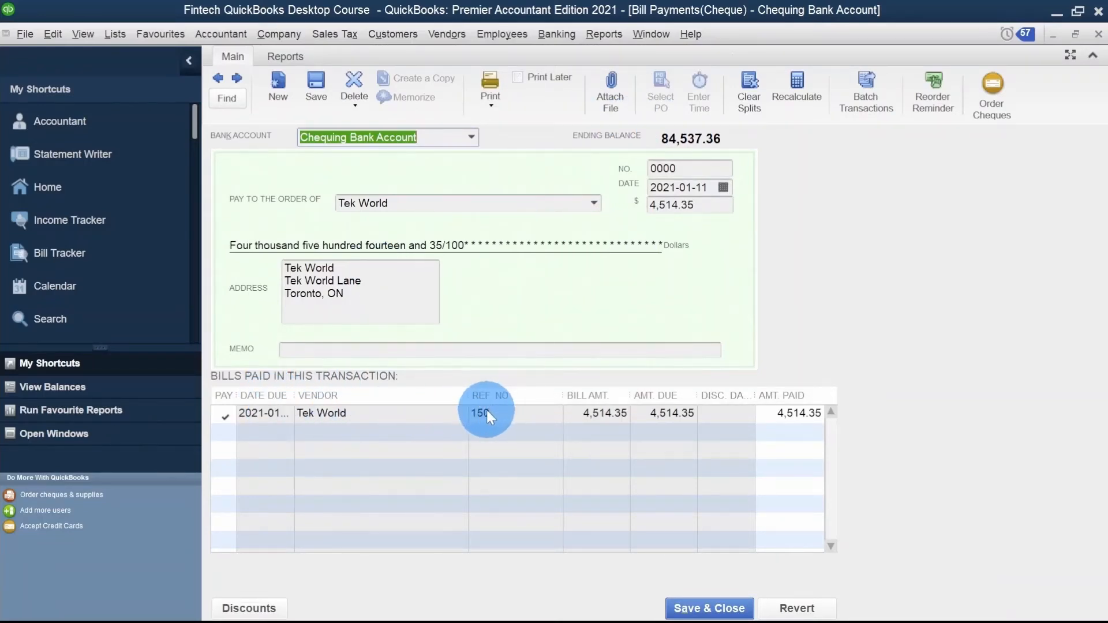
{"action": "left_click", "coordinate": [709, 608]}
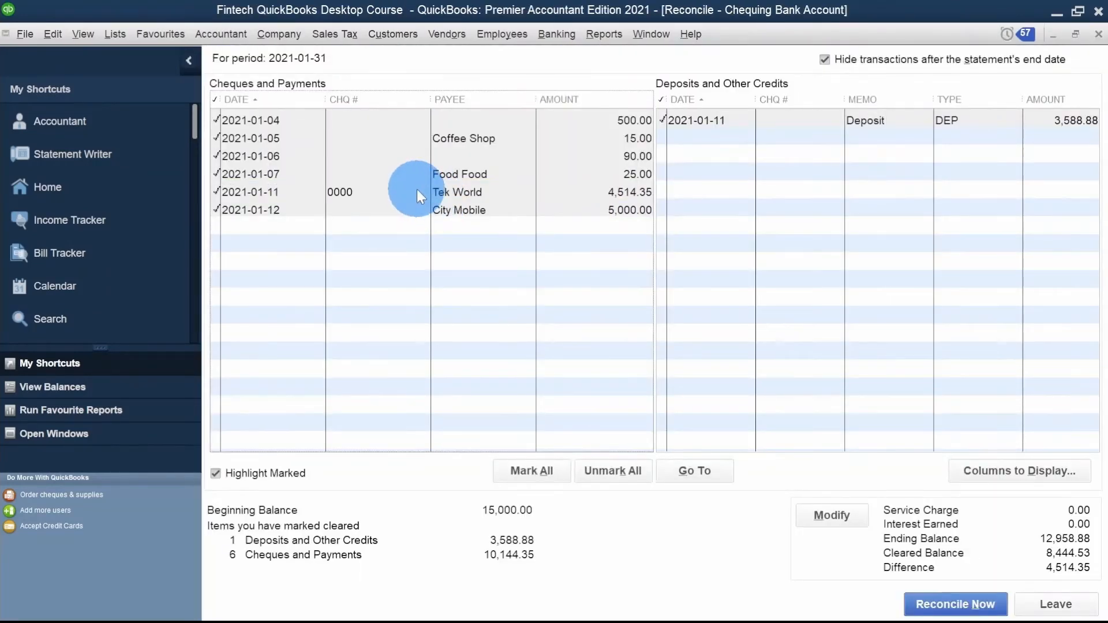
{"action": "left_click", "coordinate": [417, 191]}
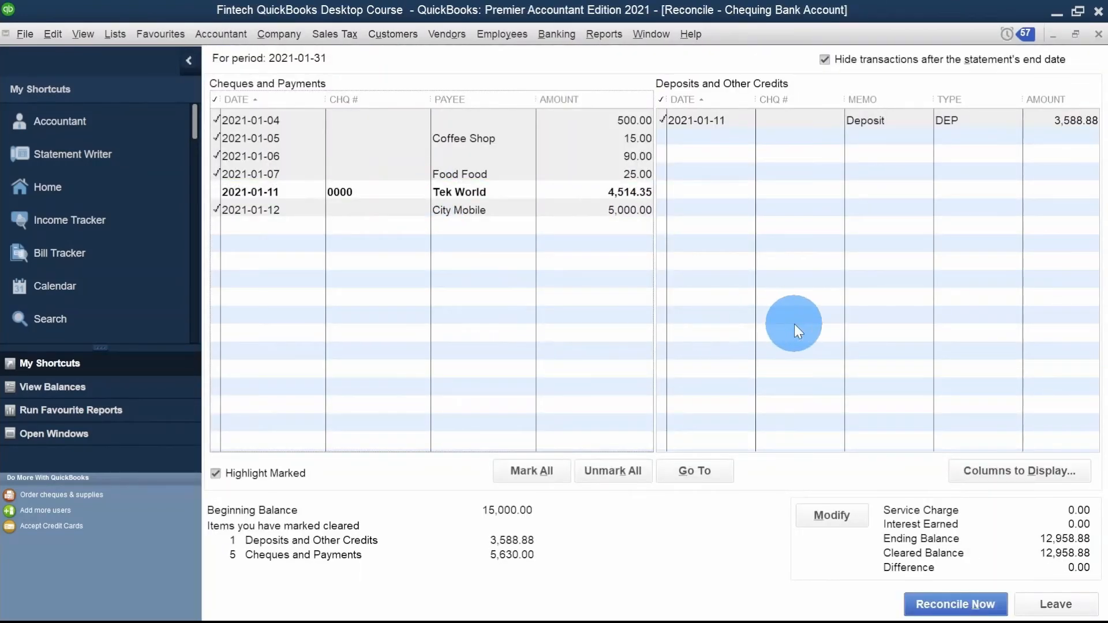
Reconcile the account with the marked items and display both the summary and detail reconciliation reports
{"action": "left_click", "coordinate": [932, 601]}
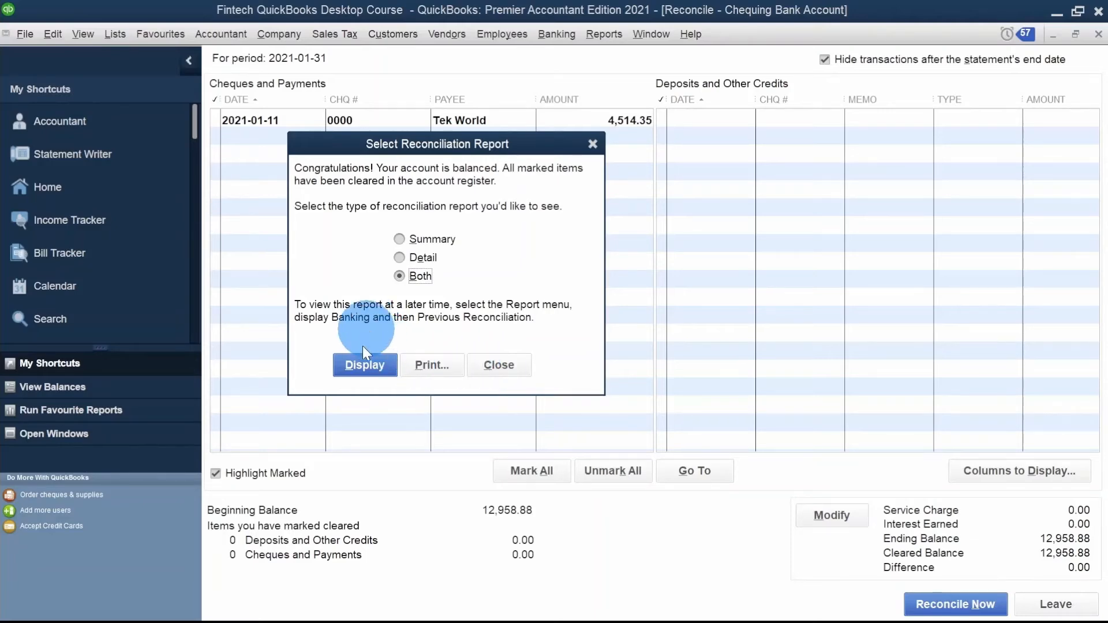
{"action": "left_click", "coordinate": [362, 363]}
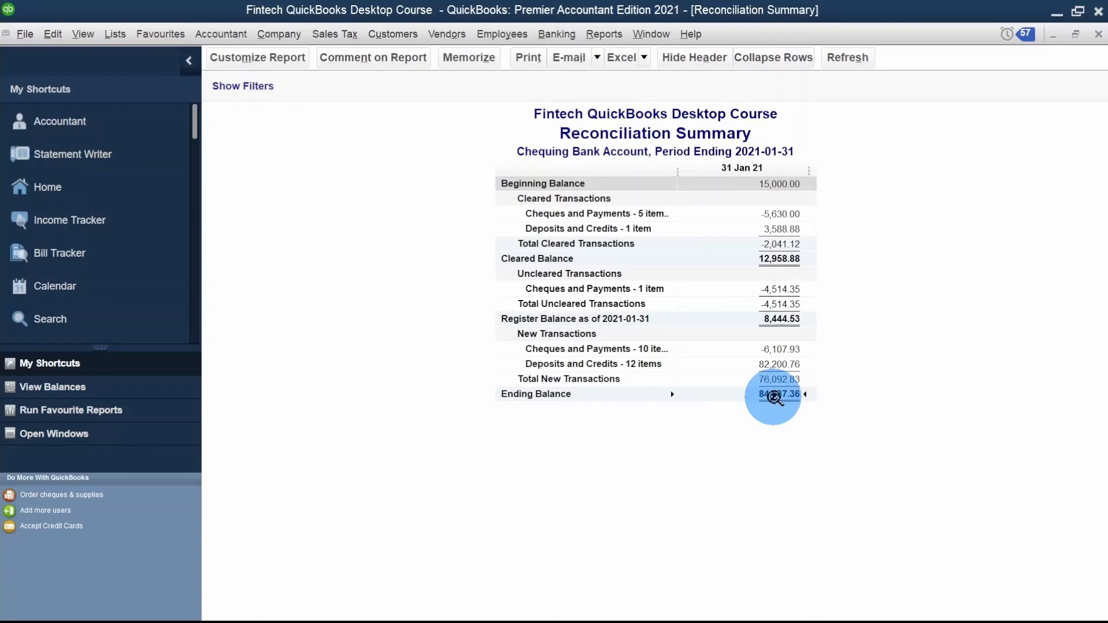
Open the standard Balance Sheet to compare its Chequing Bank Account balance with the Reconciliation Summary's ending balance, and close both reports
{"action": "key", "text": "alt+r"}
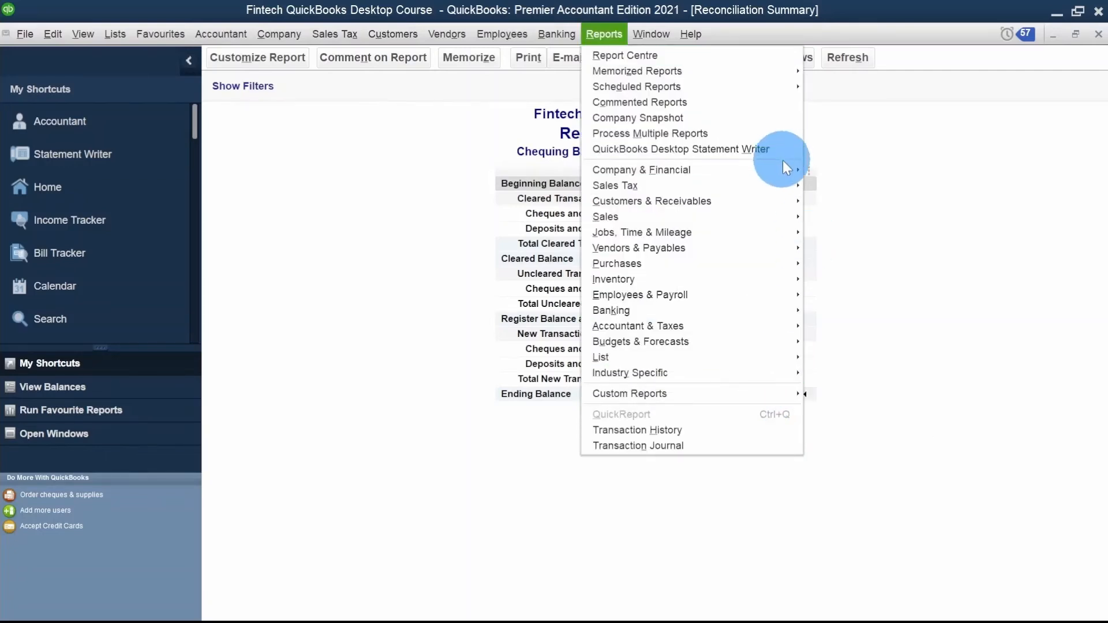
{"action": "mouse_move", "coordinate": [785, 170]}
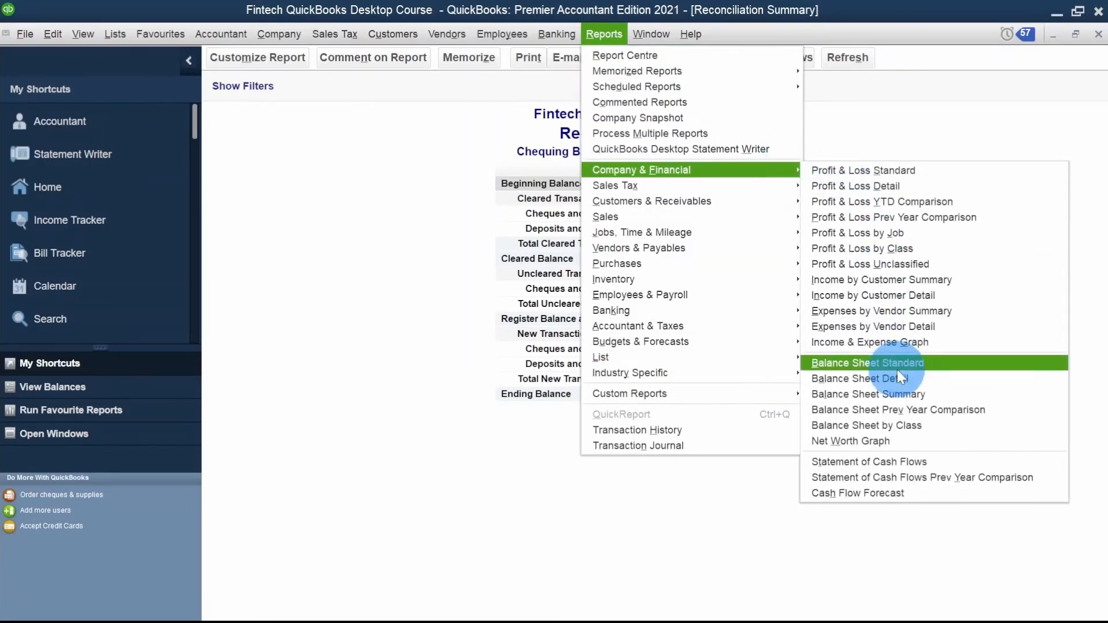
{"action": "left_click", "coordinate": [906, 362]}
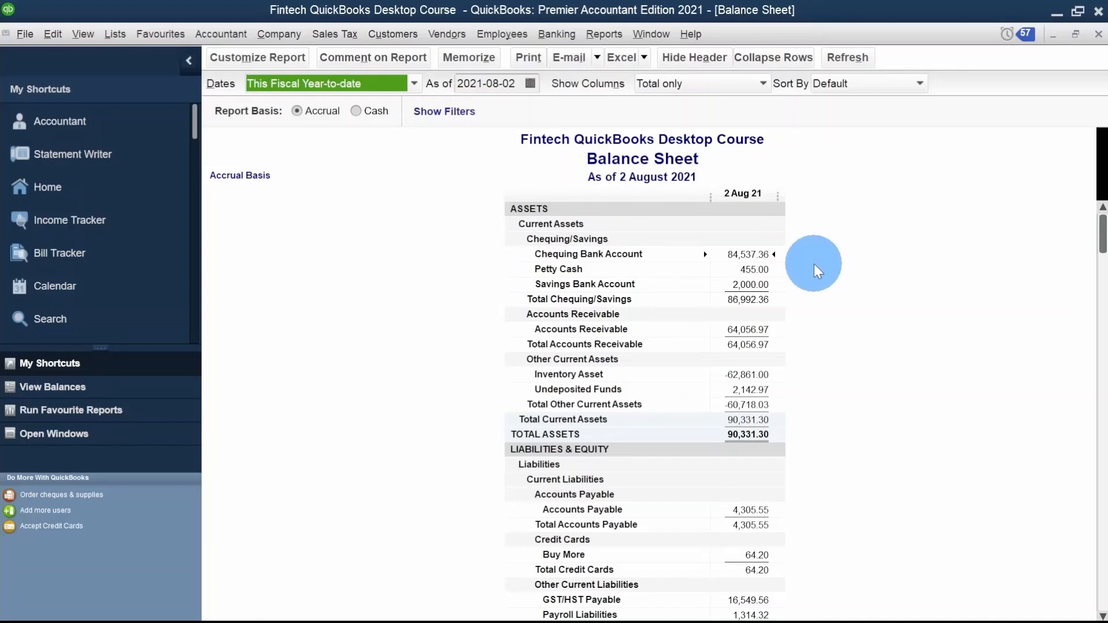
{"action": "left_click", "coordinate": [113, 437]}
{"action": "left_click", "coordinate": [131, 162]}
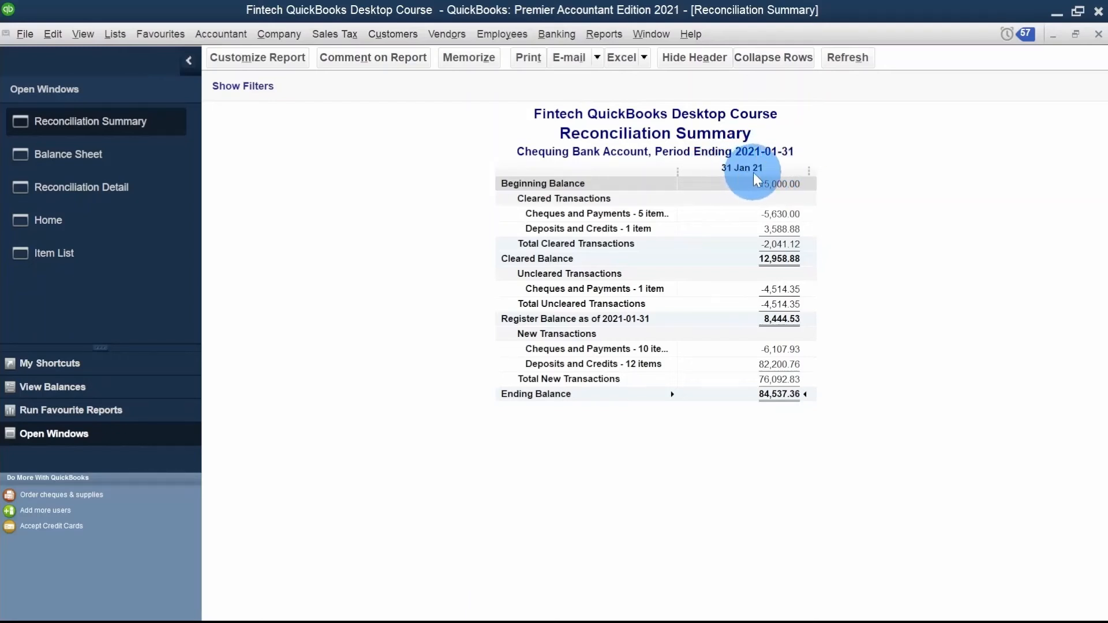
{"action": "left_click", "coordinate": [1099, 35]}
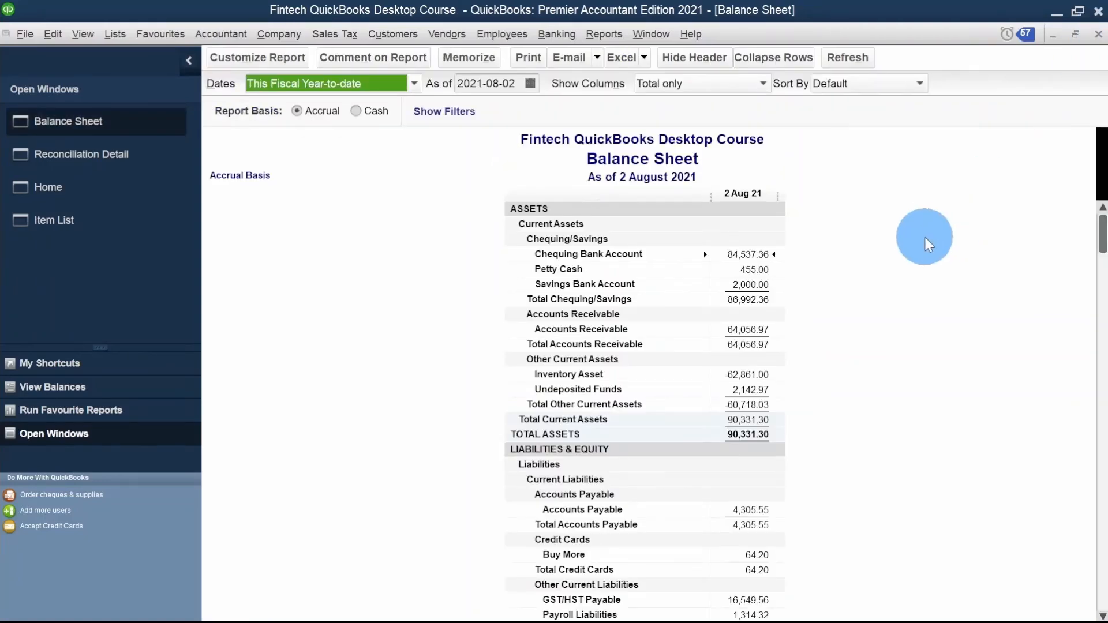
{"action": "left_click", "coordinate": [1099, 35]}
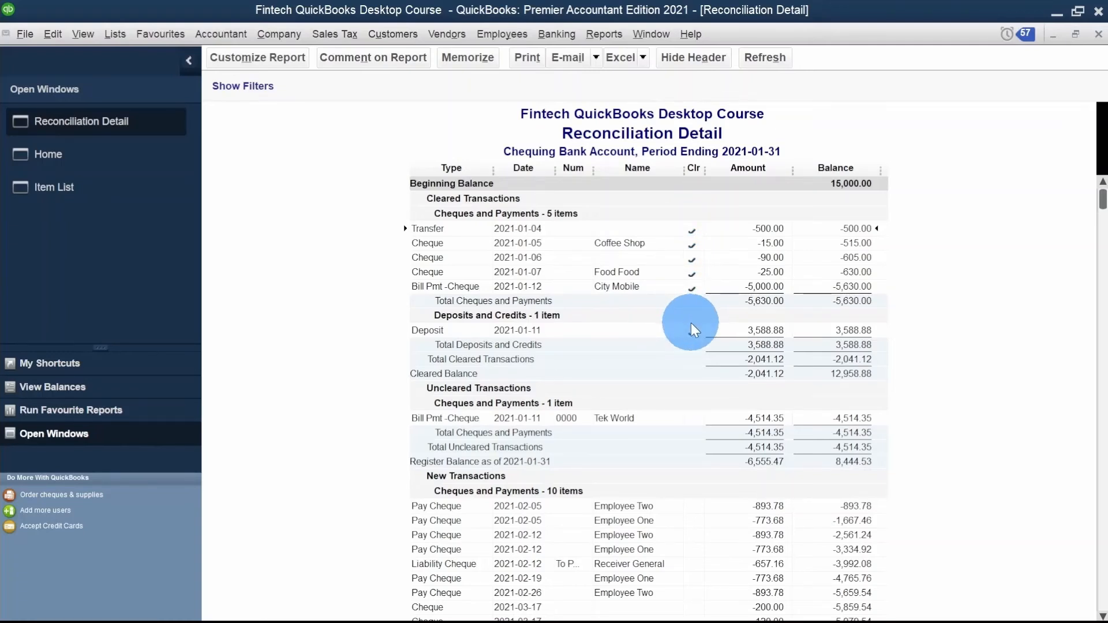
Inspect the 25.00 Food Food cheque from the Reconciliation Detail report, review the uncleared and new transactions, and close the report
{"action": "double_click", "coordinate": [631, 271]}
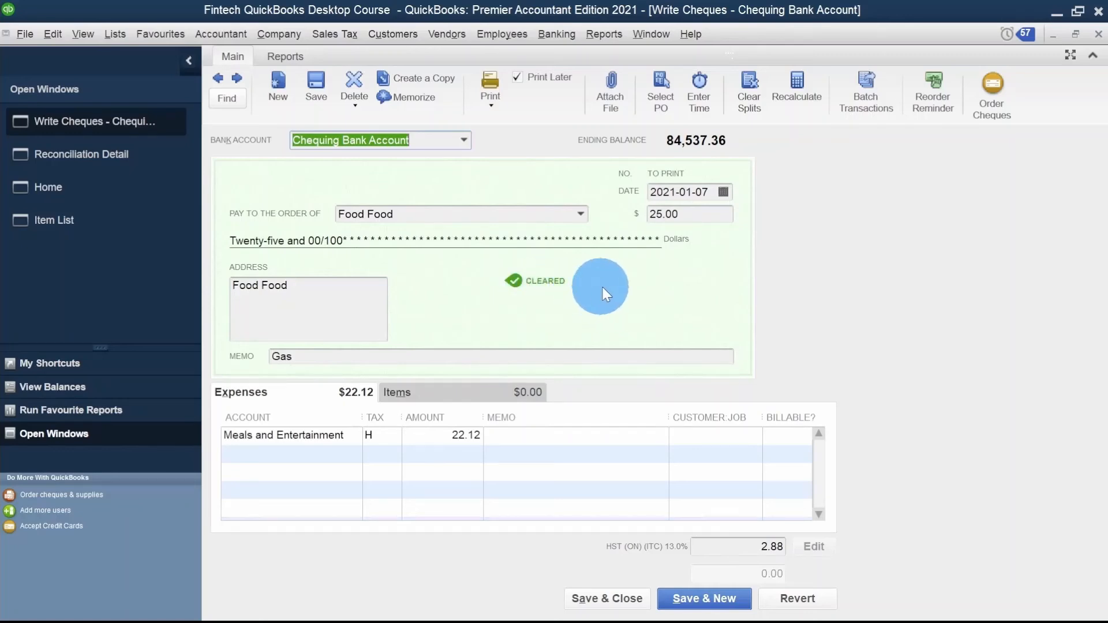
{"action": "key", "text": "Escape"}
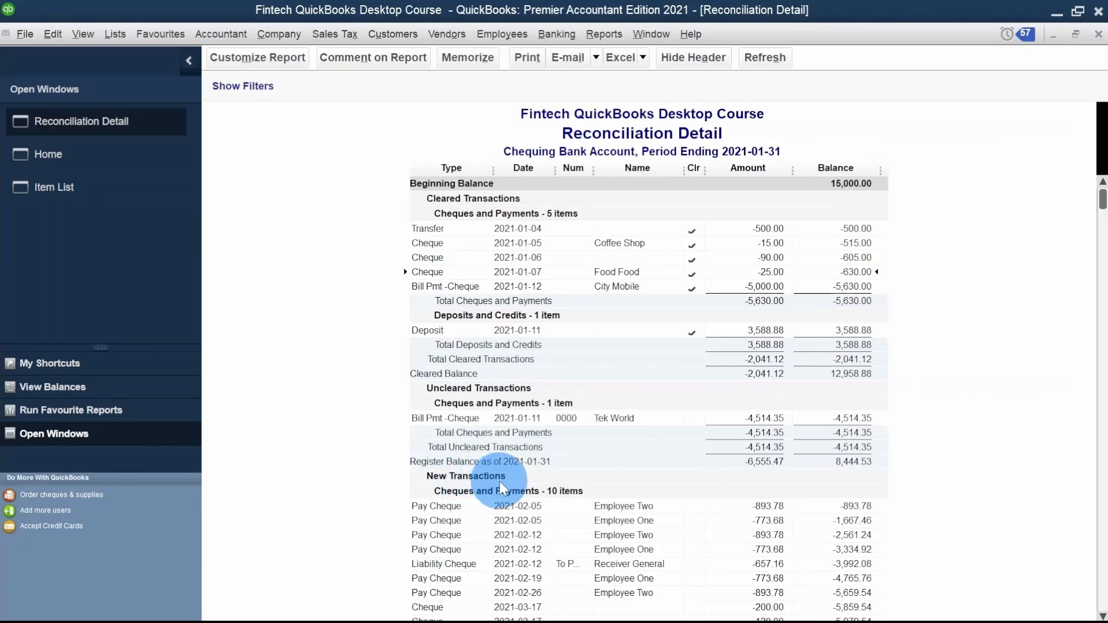
{"action": "scroll", "coordinate": [645, 543], "scroll_direction": "down", "scroll_amount": 5}
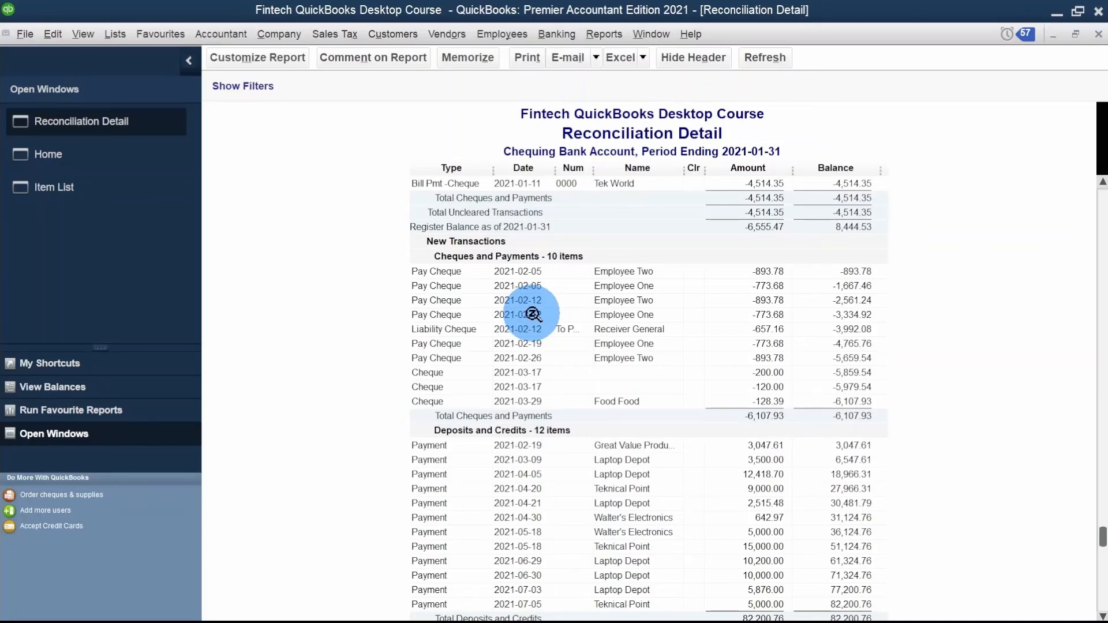
{"action": "scroll", "coordinate": [530, 516], "scroll_direction": "down", "scroll_amount": 1}
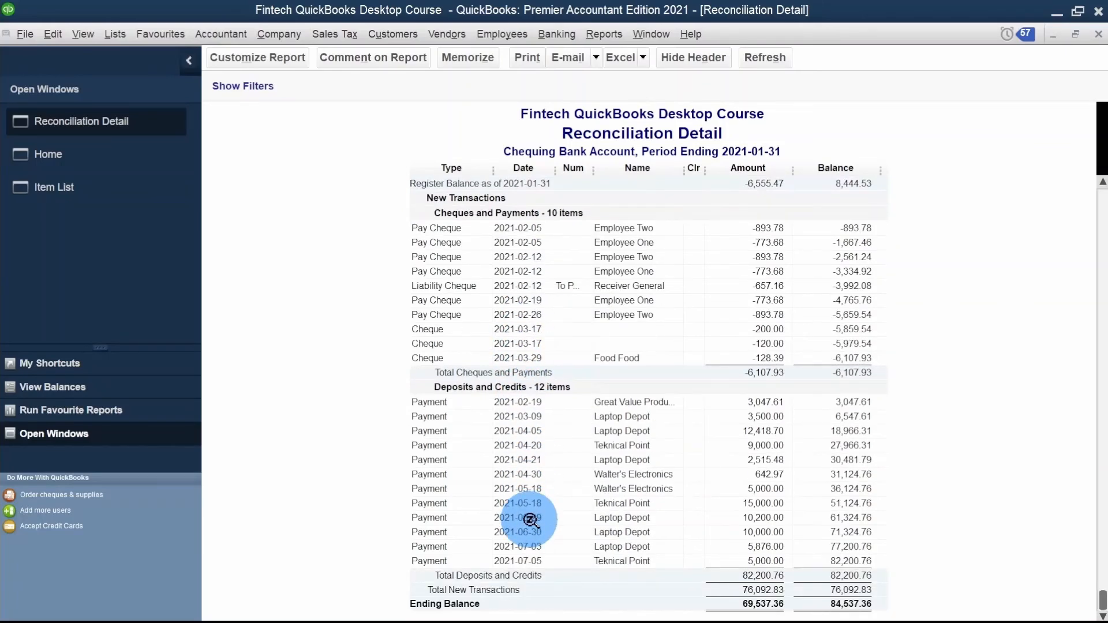
{"action": "scroll", "coordinate": [530, 521], "scroll_direction": "up", "scroll_amount": 6}
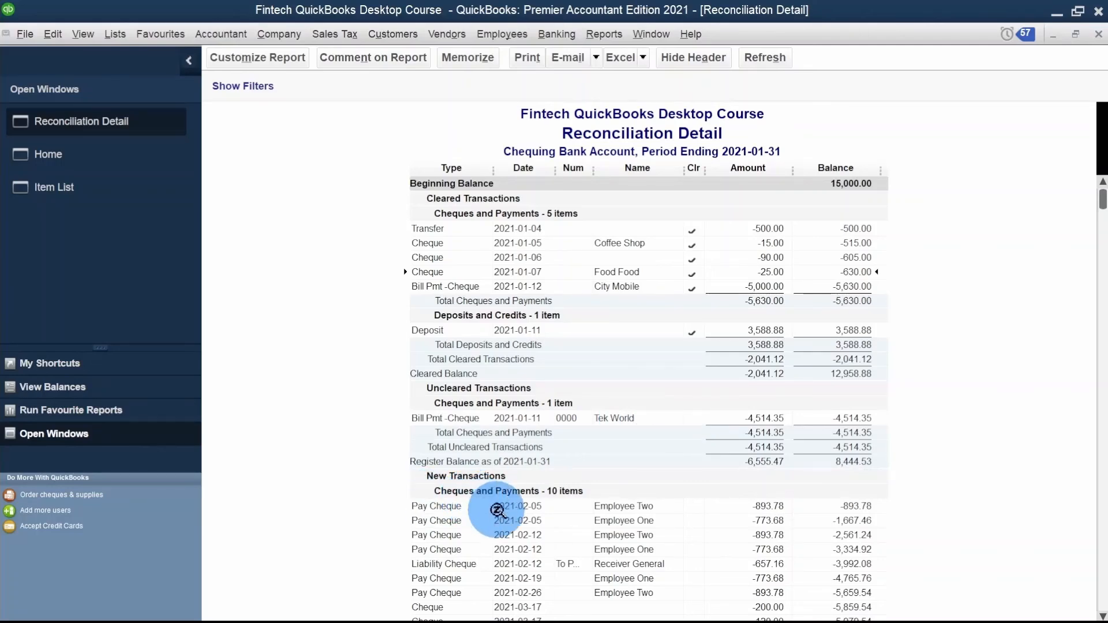
{"action": "scroll", "coordinate": [511, 517], "scroll_direction": "down", "scroll_amount": 4}
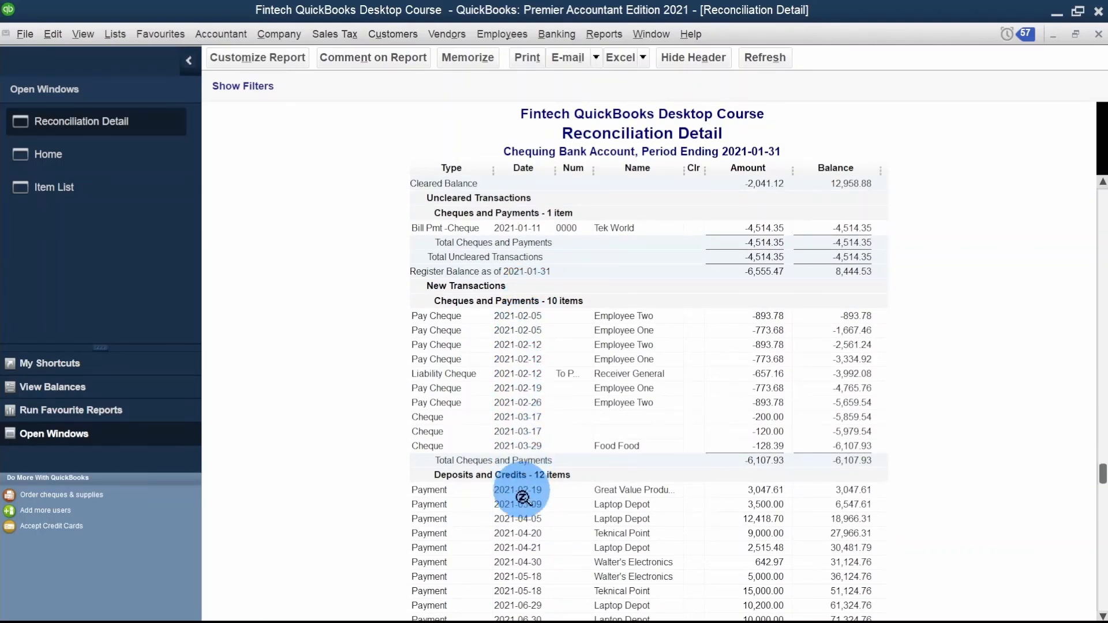
{"action": "scroll", "coordinate": [522, 502], "scroll_direction": "up", "scroll_amount": 2}
{"action": "scroll", "coordinate": [523, 501], "scroll_direction": "down", "scroll_amount": 4}
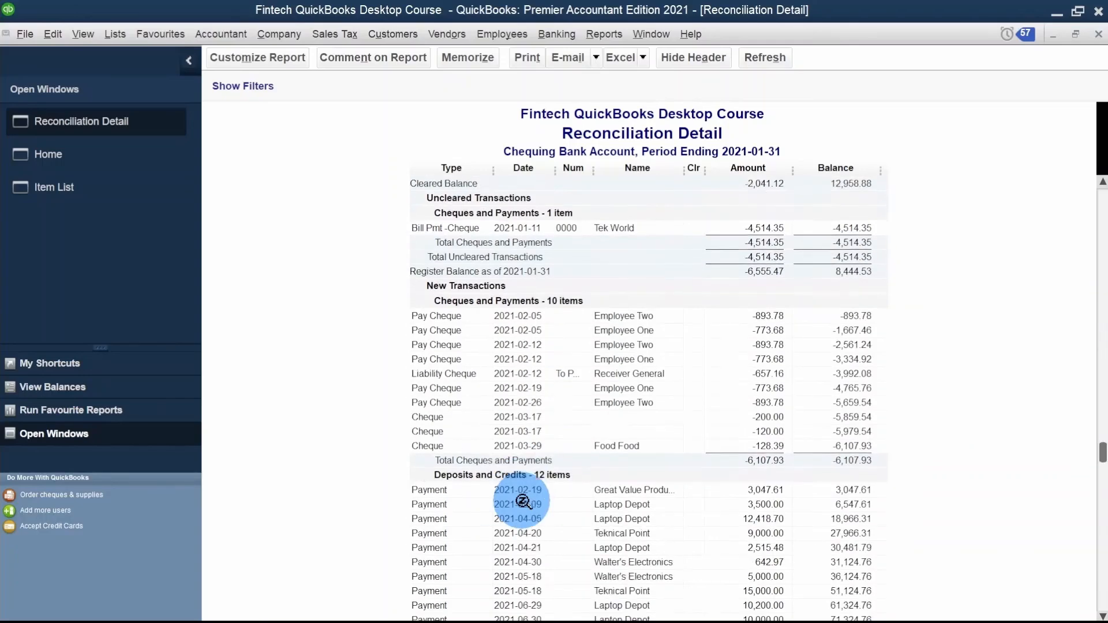
{"action": "scroll", "coordinate": [522, 501], "scroll_direction": "up", "scroll_amount": 6}
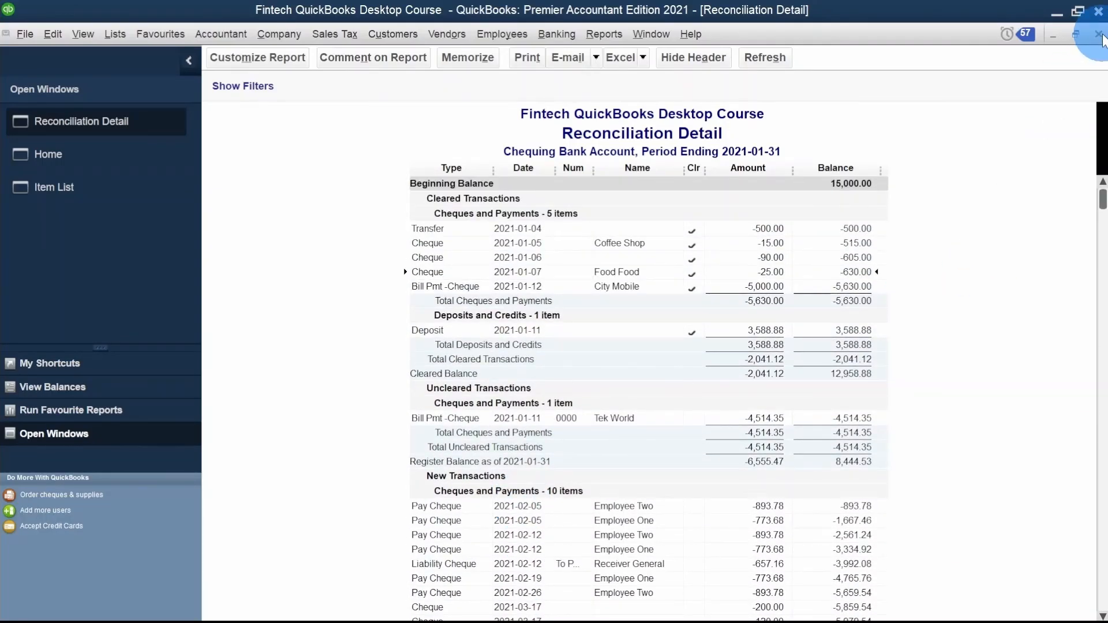
{"action": "left_click", "coordinate": [1099, 34]}
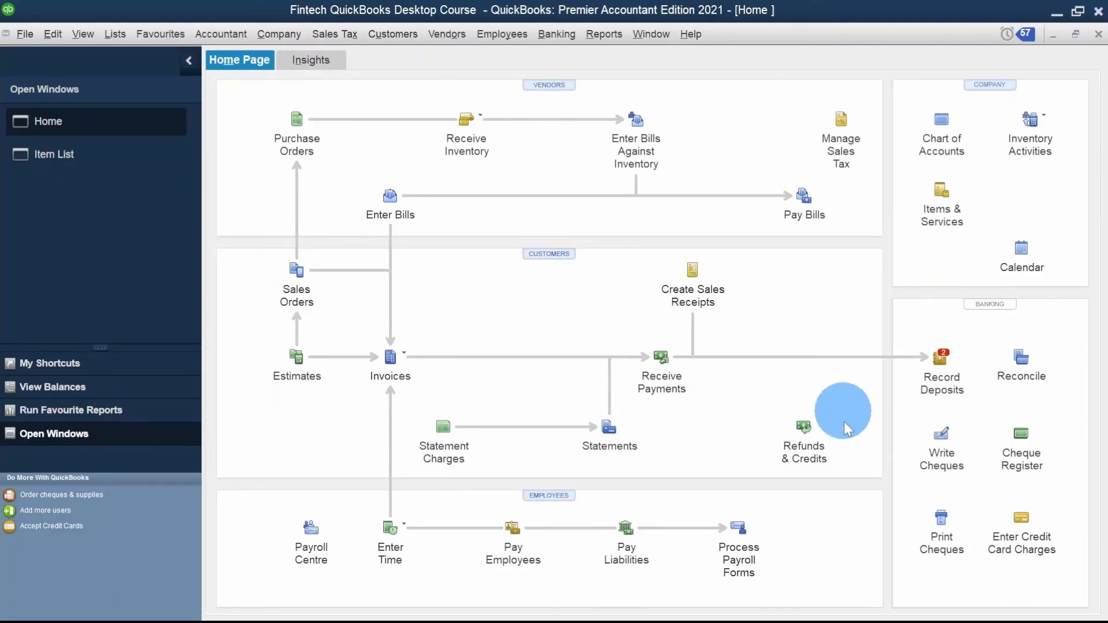
Begin a new reconciliation of the Chequing Bank Account, keeping the statement date 2021-02-28, and open the ending balance for entry
{"action": "left_click", "coordinate": [1020, 374]}
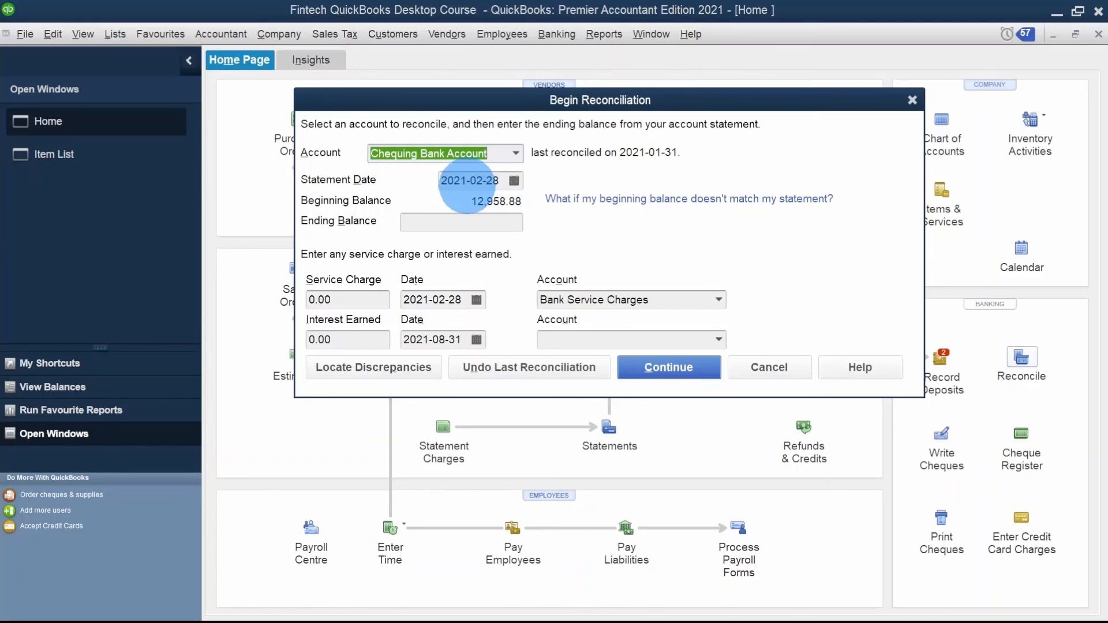
{"action": "left_click", "coordinate": [513, 181]}
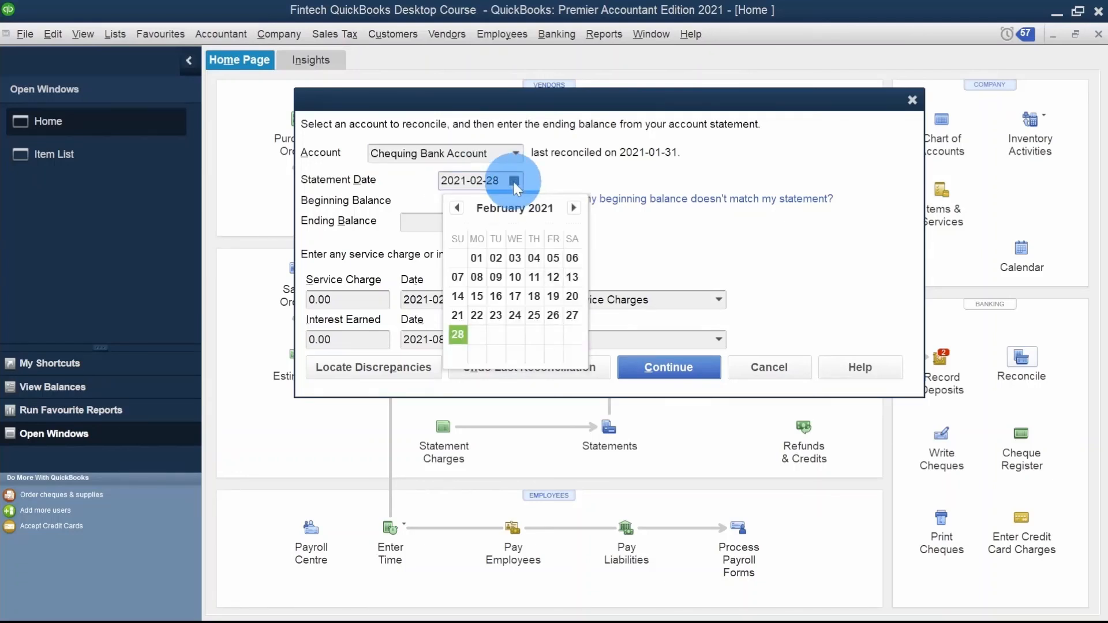
{"action": "left_click", "coordinate": [598, 171]}
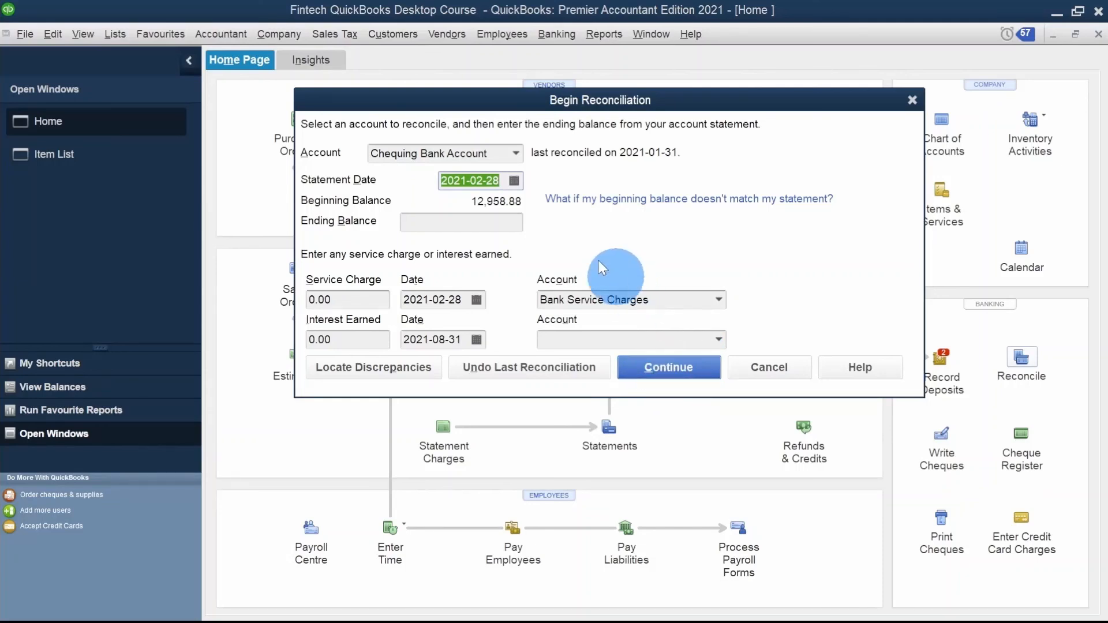
{"action": "left_click", "coordinate": [513, 221]}
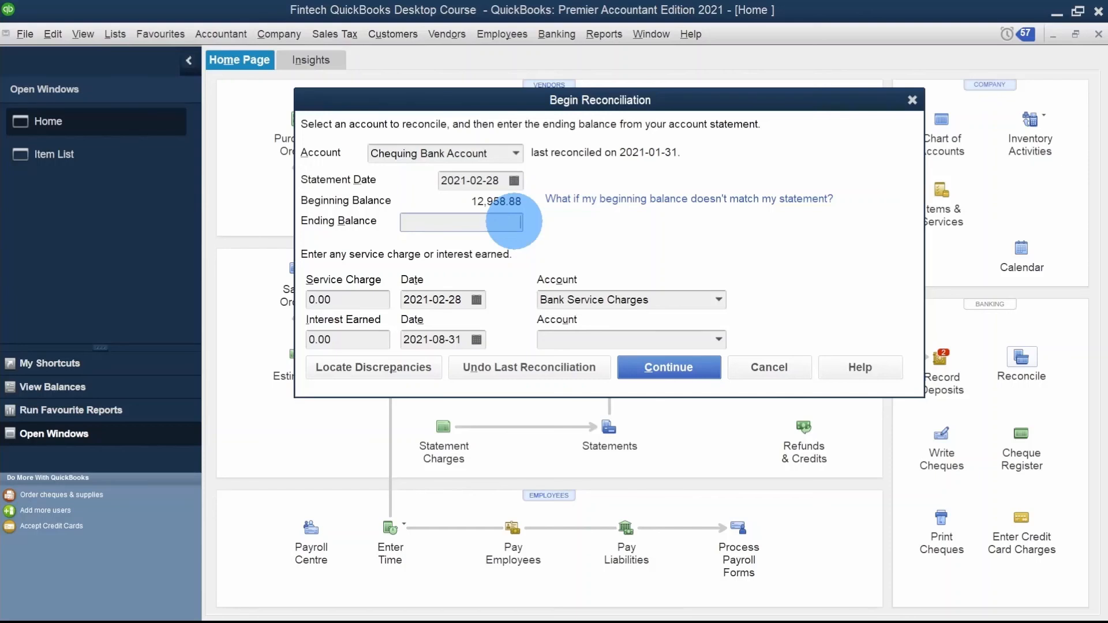